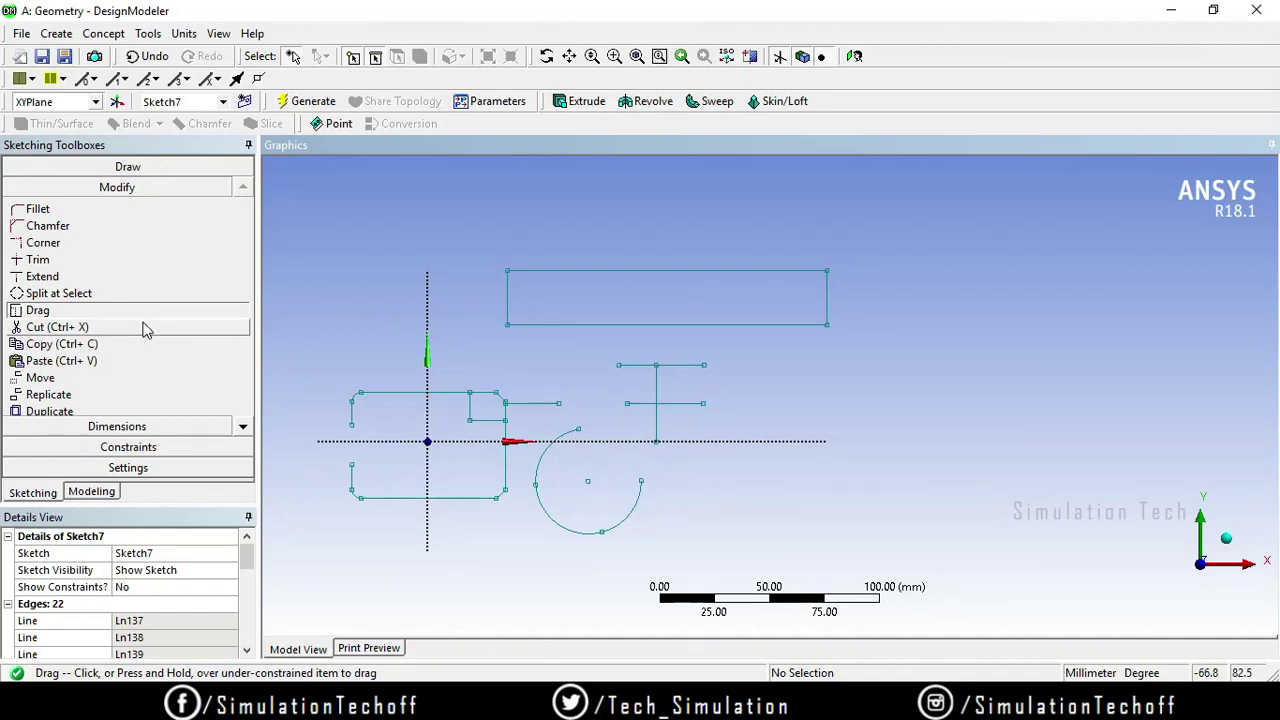
Step: Delete the existing Sketch7 from the XY plane and confirm the deletion
{"action": "left_click", "coordinate": [243, 427]}
{"action": "left_click", "coordinate": [243, 427]}
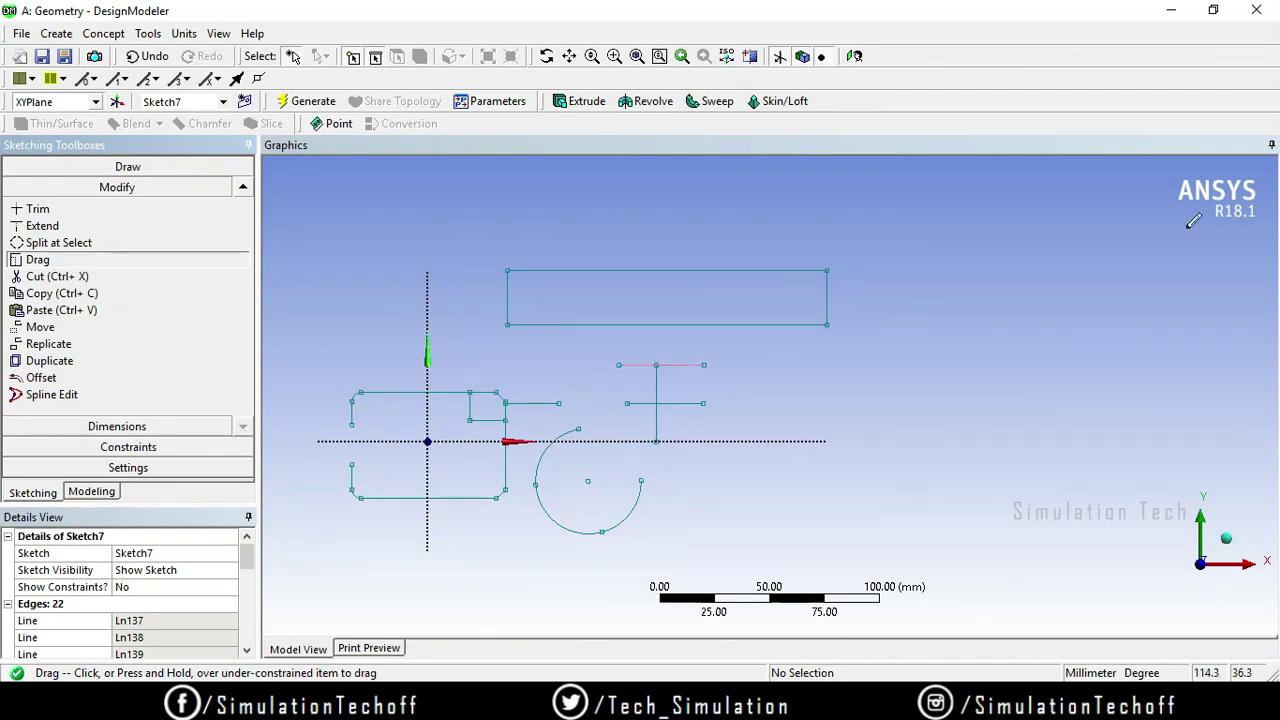
{"action": "left_click", "coordinate": [70, 500]}
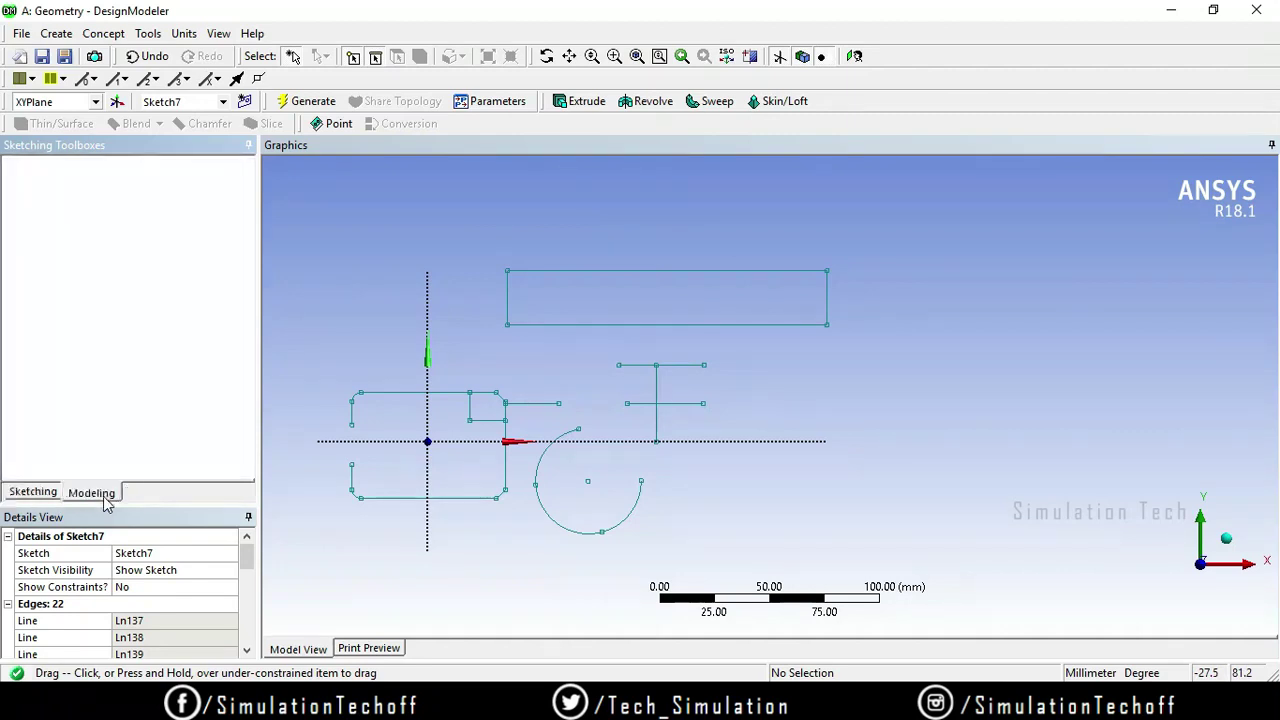
{"action": "left_click", "coordinate": [124, 200]}
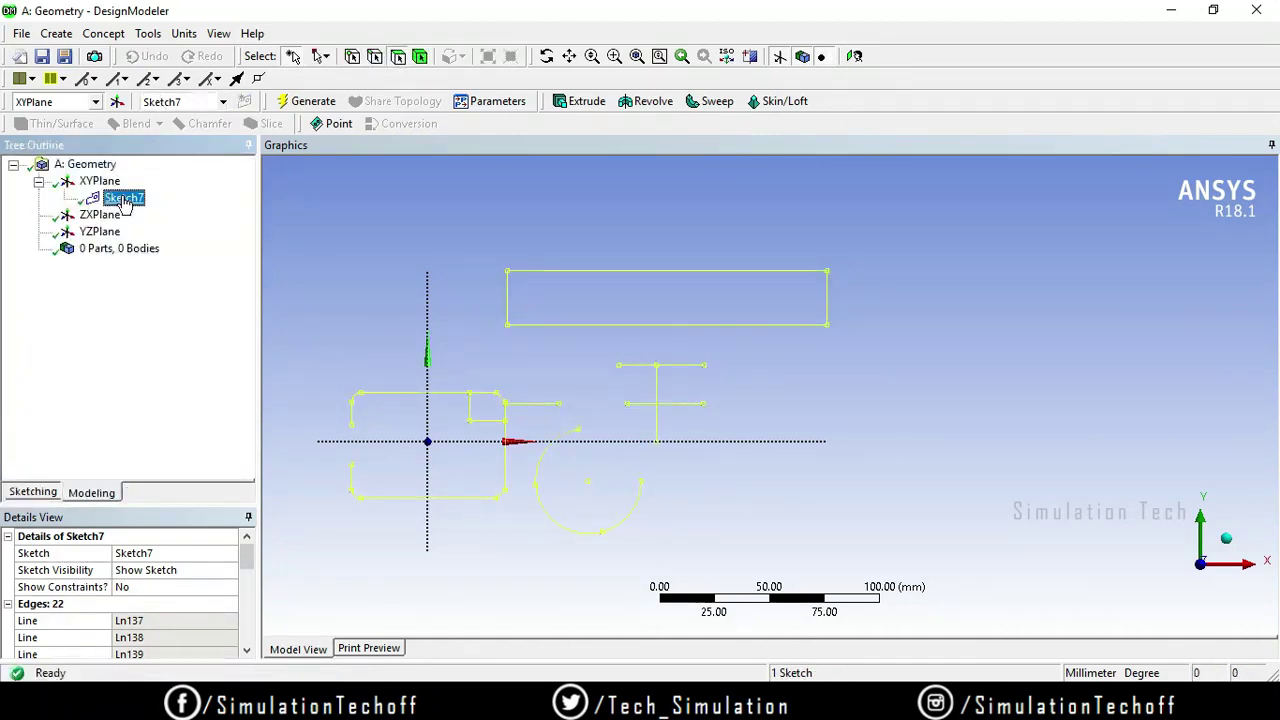
{"action": "right_click", "coordinate": [124, 200]}
{"action": "left_click", "coordinate": [163, 297]}
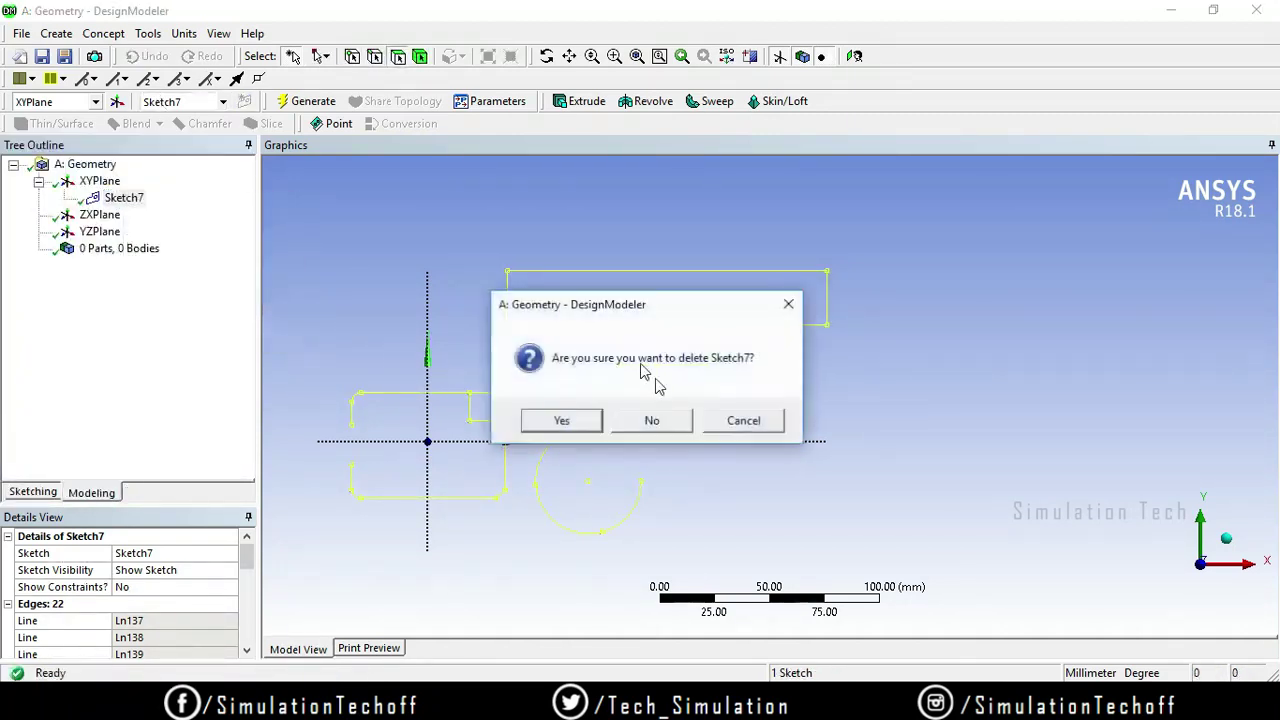
{"action": "left_click", "coordinate": [560, 421]}
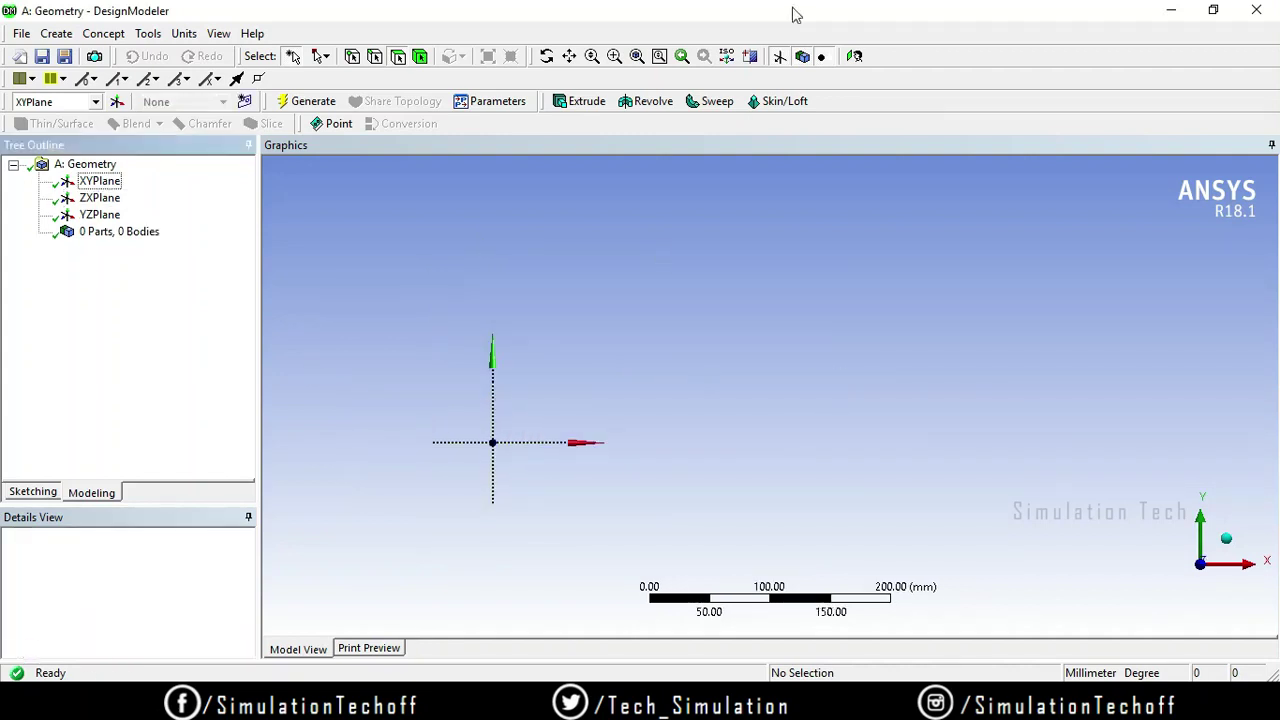
Step: Face the view onto the XY plane and create a new sketch on it
{"action": "left_click", "coordinate": [855, 57]}
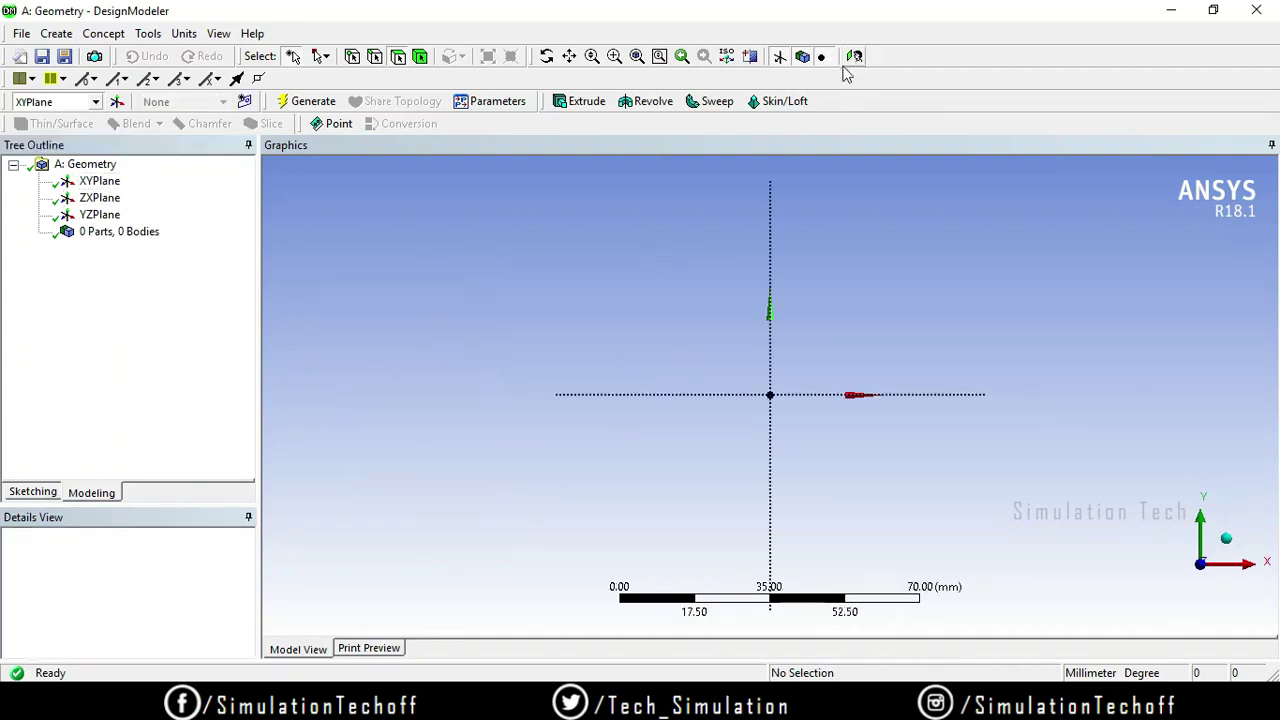
{"action": "left_click", "coordinate": [104, 182]}
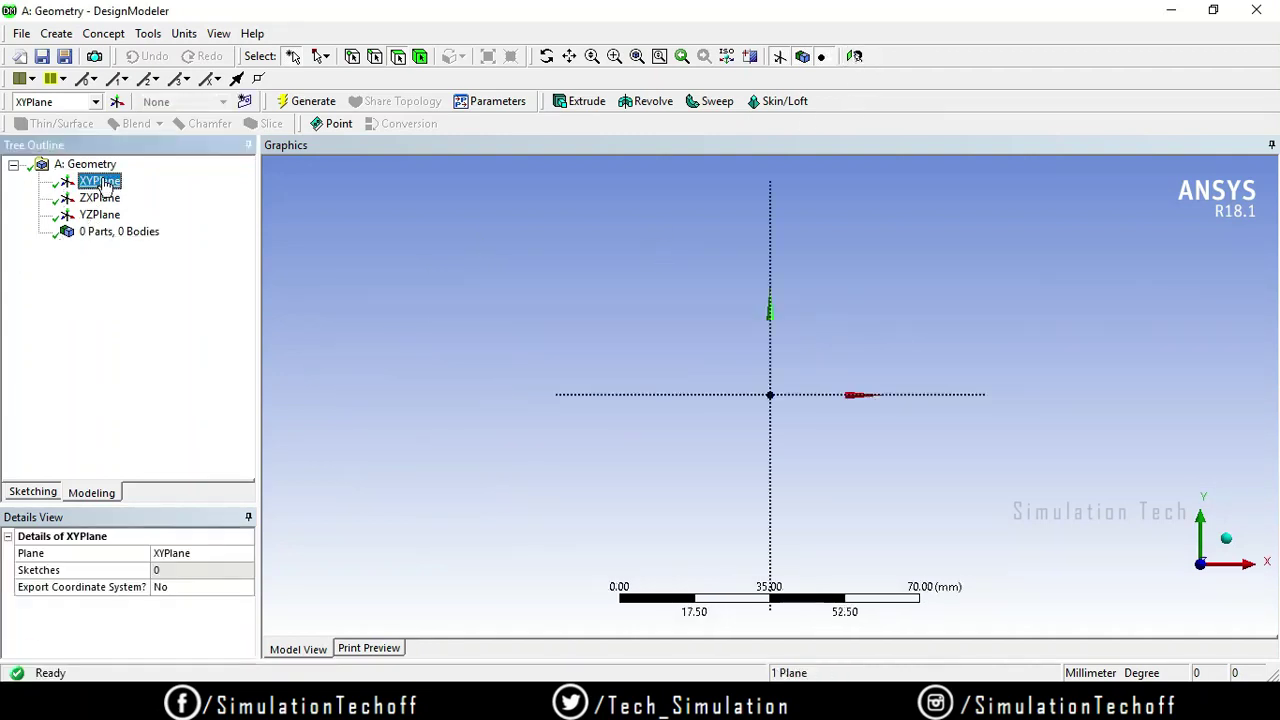
{"action": "left_click", "coordinate": [244, 101]}
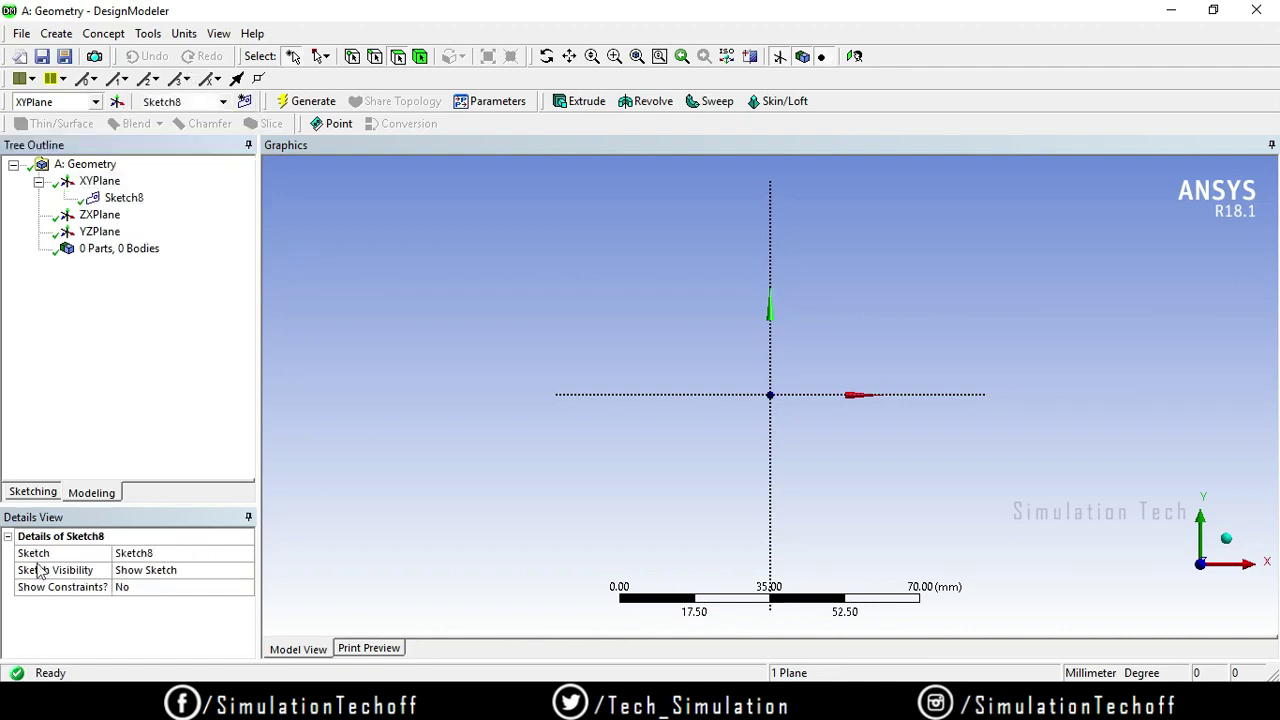
Step: Draw a circle to the upper left of the origin, centred at about (-62, 18) mm
{"action": "left_click", "coordinate": [32, 491]}
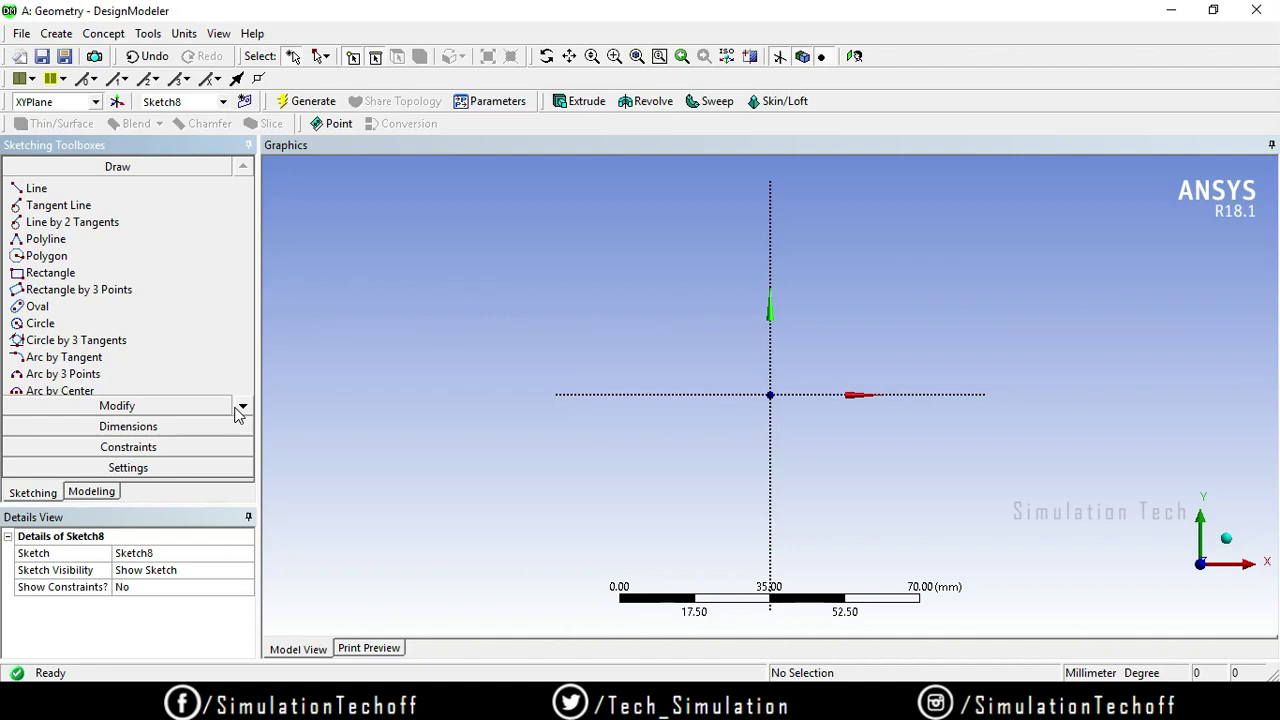
{"action": "left_click", "coordinate": [40, 323]}
{"action": "left_click", "coordinate": [502, 318]}
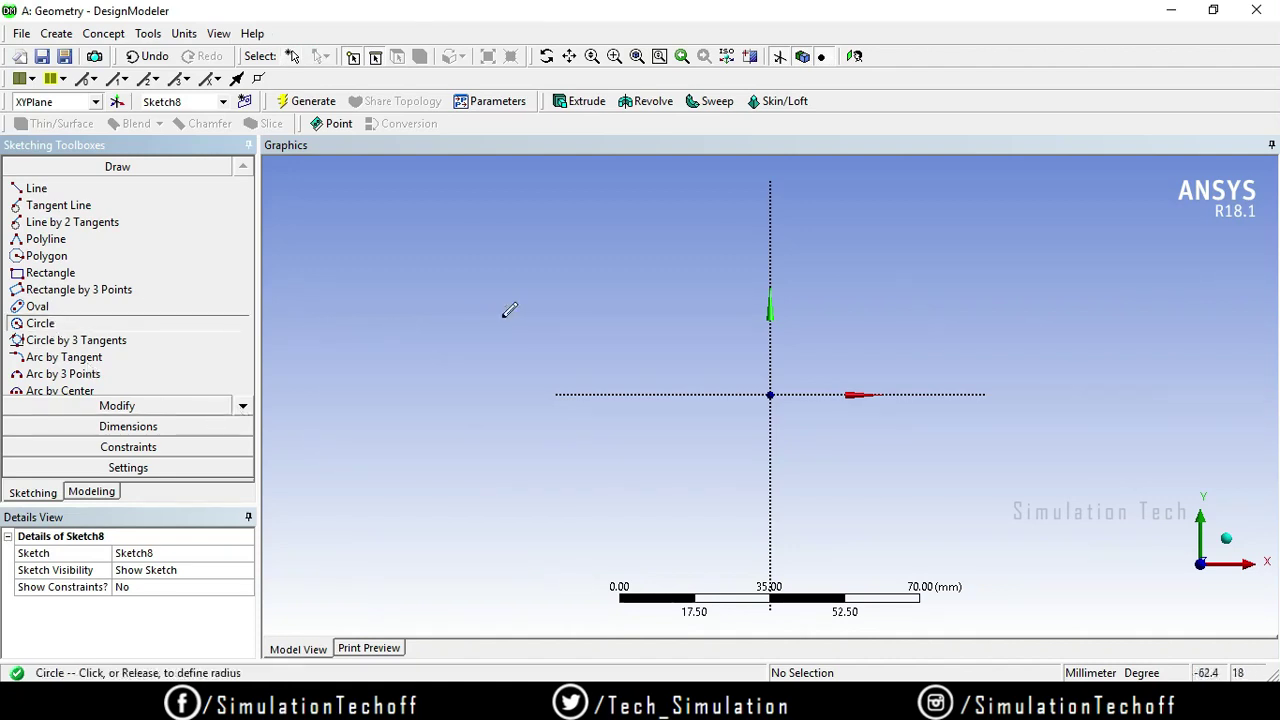
{"action": "left_click", "coordinate": [575, 391]}
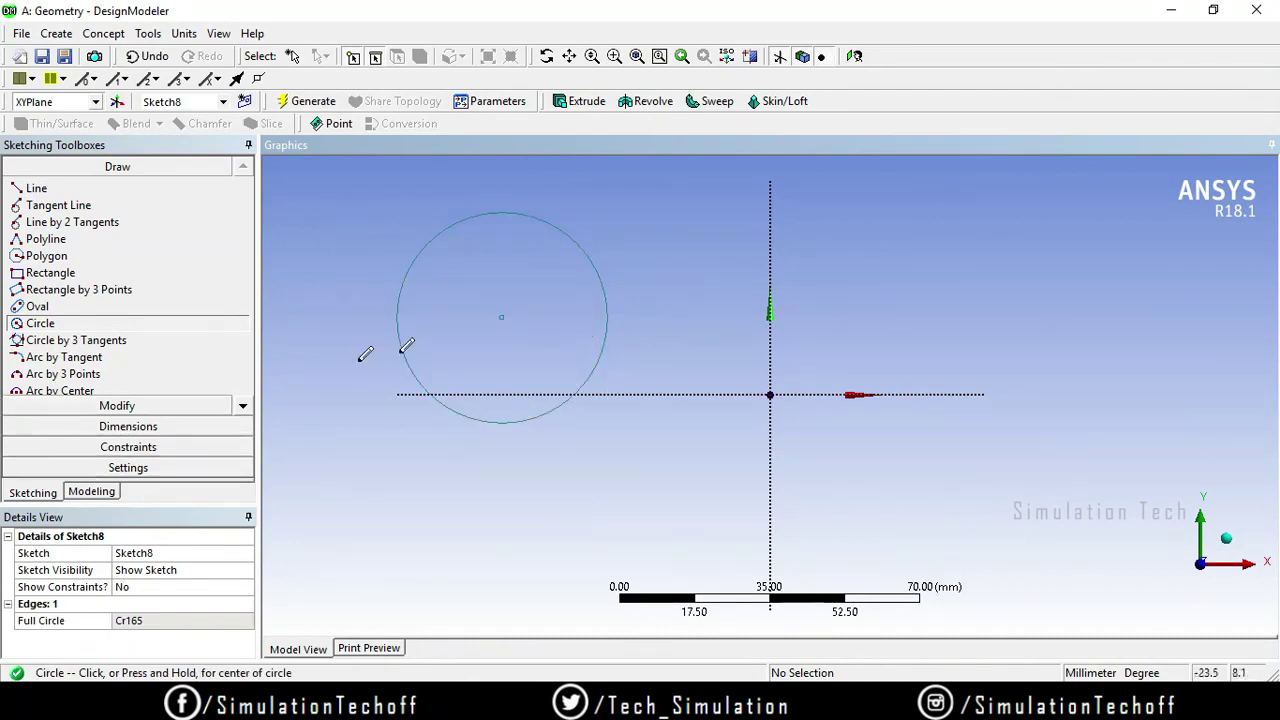
Step: Cut the circle from the sketch, setting its paste handle on the vertical axis below the origin
{"action": "left_click", "coordinate": [168, 410]}
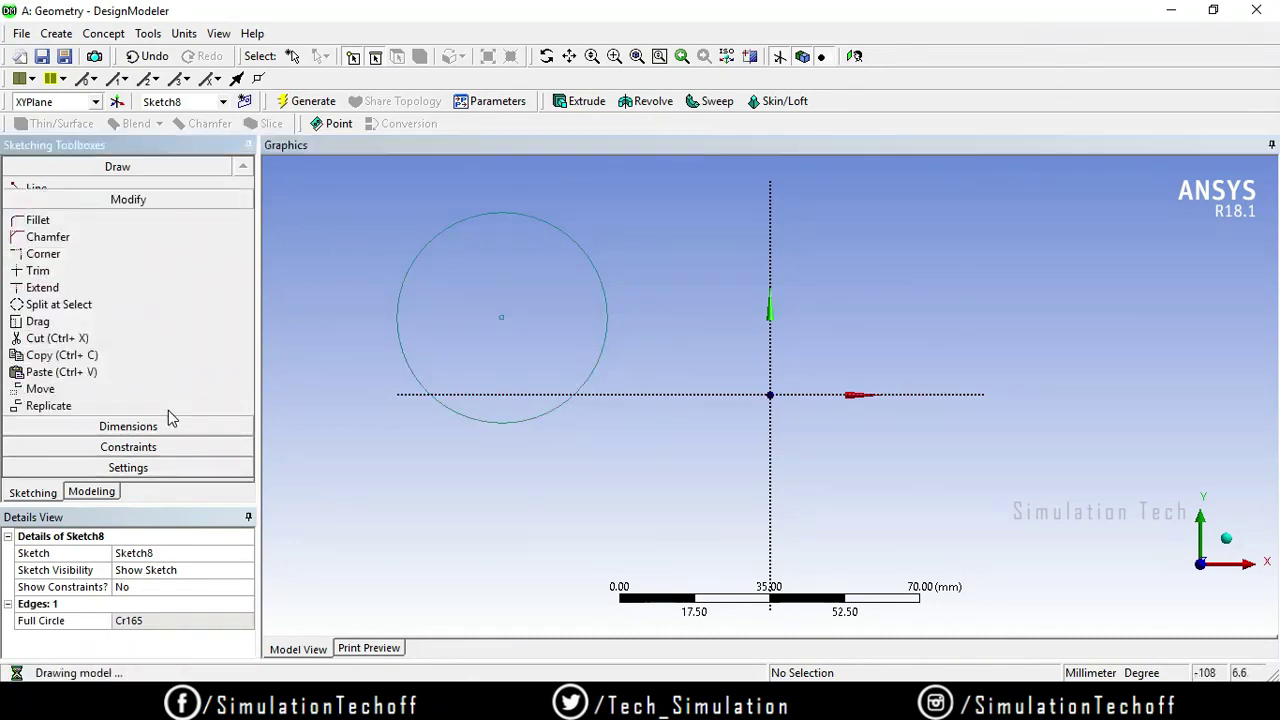
{"action": "left_click", "coordinate": [62, 328]}
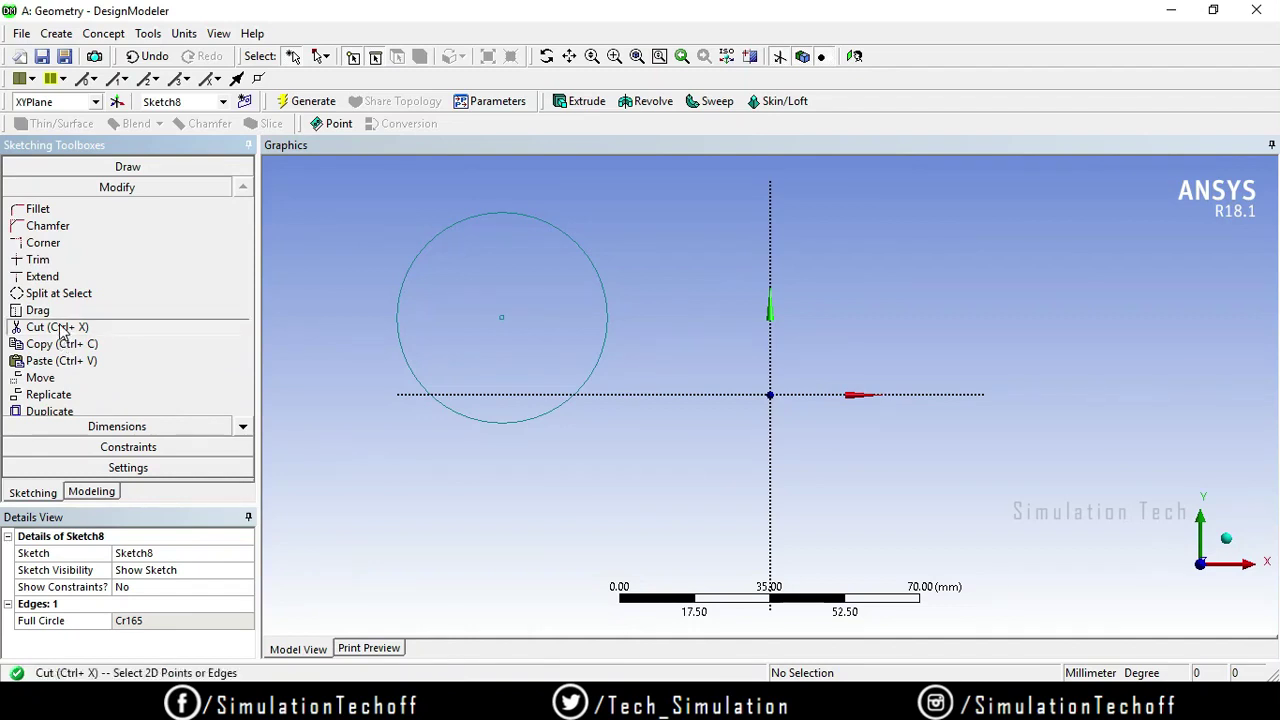
{"action": "left_click", "coordinate": [450, 229]}
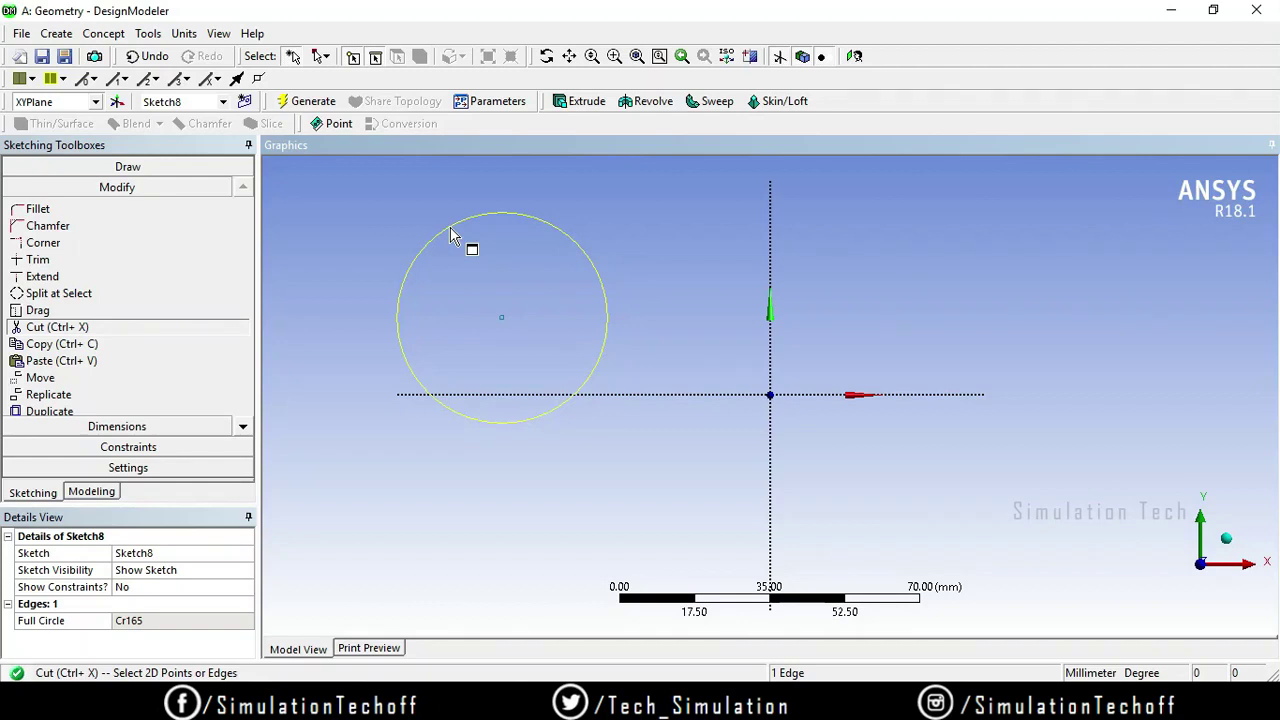
{"action": "right_click", "coordinate": [641, 230]}
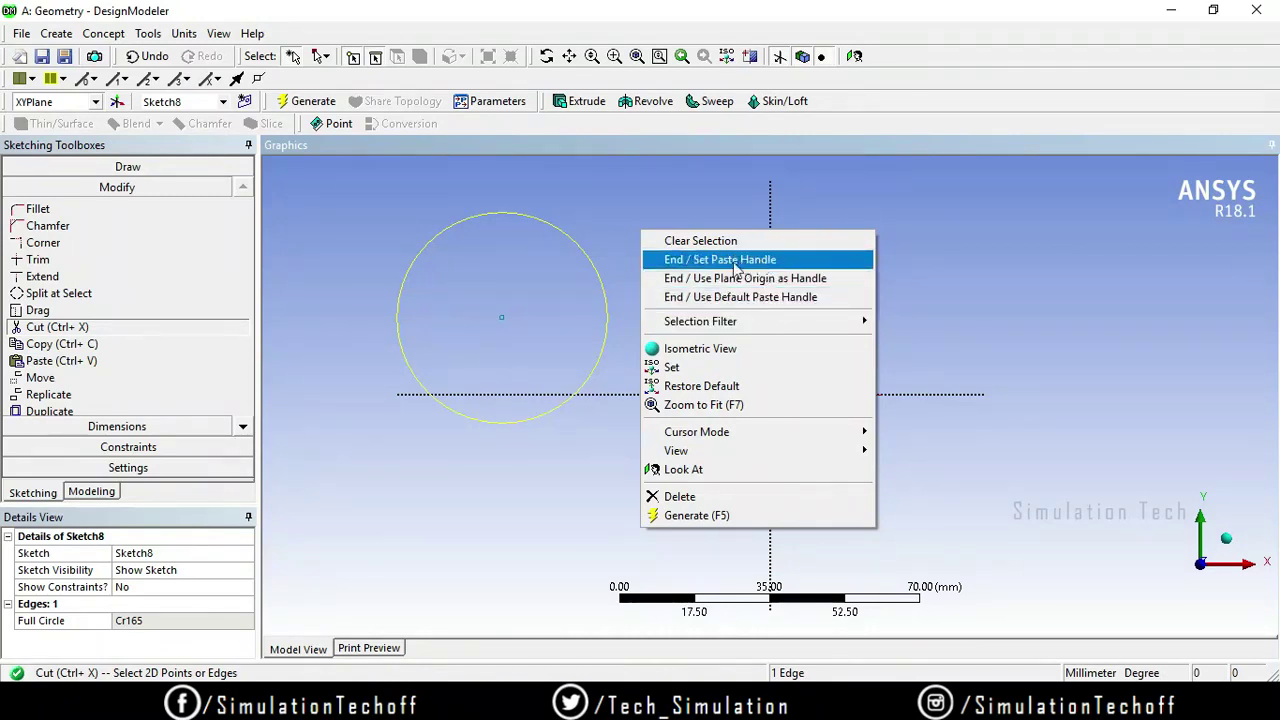
{"action": "left_click", "coordinate": [802, 260]}
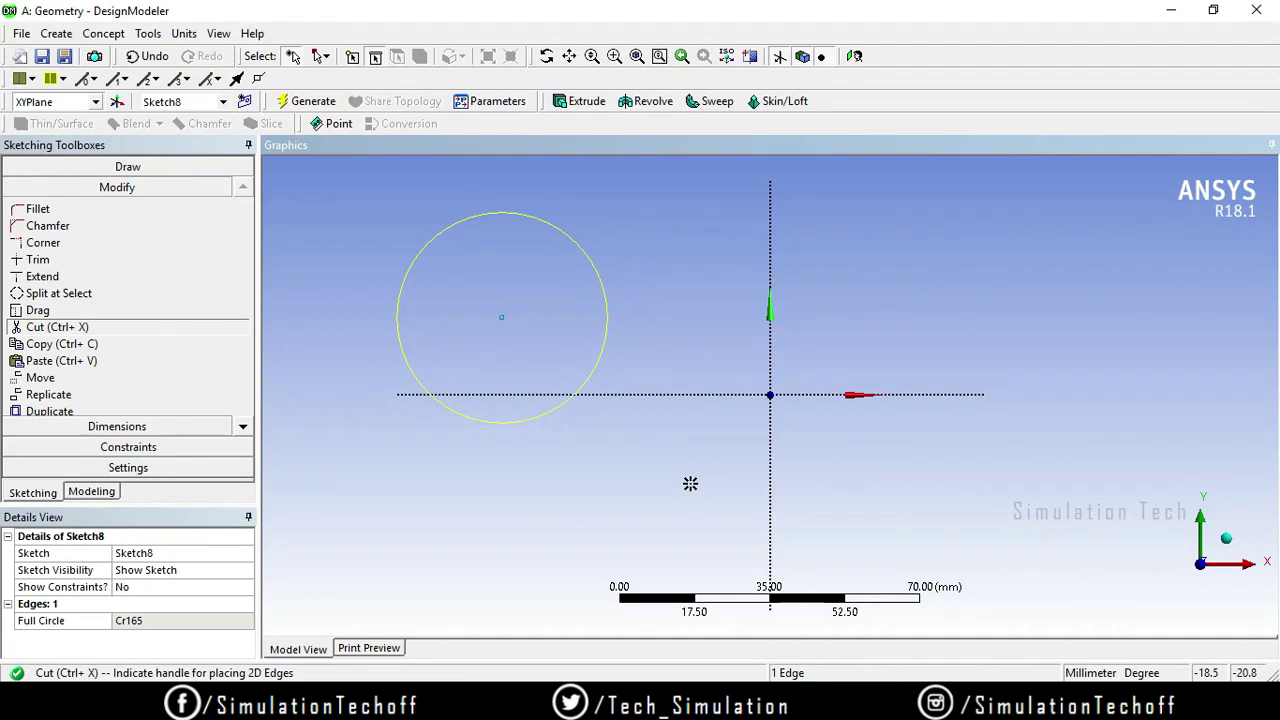
{"action": "left_click", "coordinate": [770, 460]}
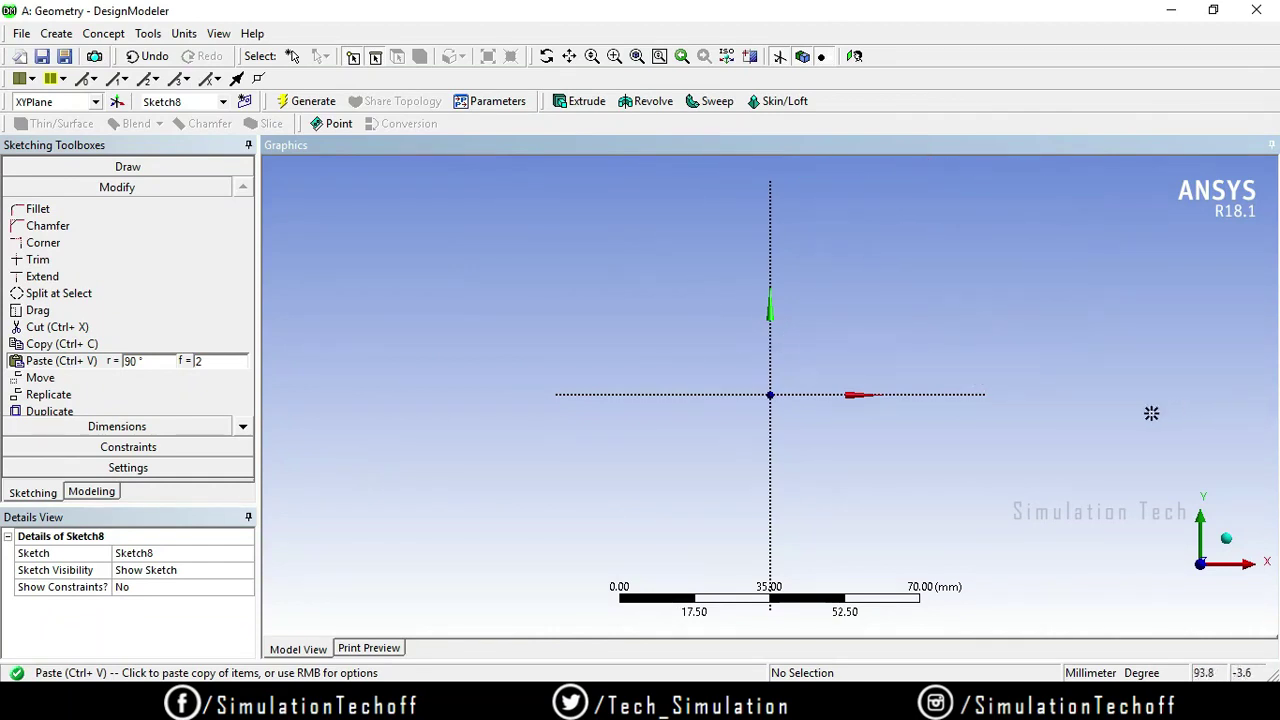
Step: Paste the cut circle once to the upper right of the origin and end the paste operation
{"action": "scroll", "coordinate": [1088, 413], "scroll_direction": "down", "scroll_amount": 1}
{"action": "scroll", "coordinate": [1088, 413], "scroll_direction": "down", "scroll_amount": 1}
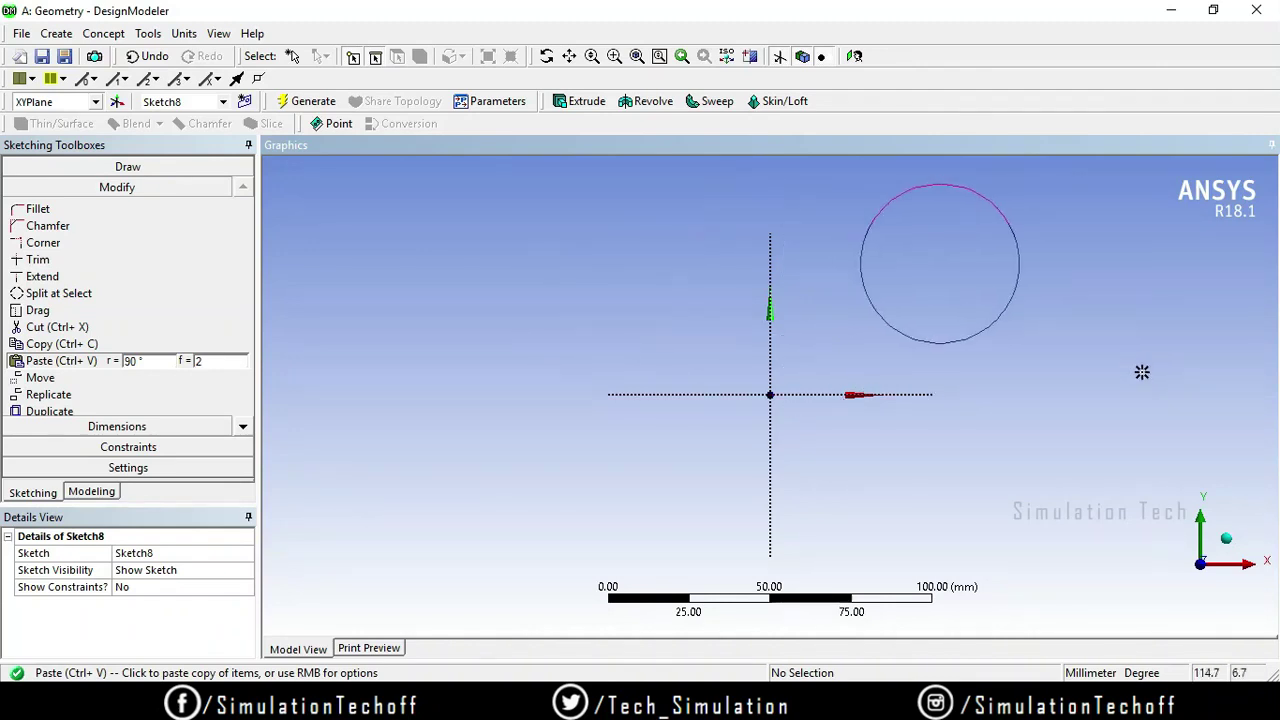
{"action": "left_click", "coordinate": [1142, 372]}
{"action": "key", "text": "Escape"}
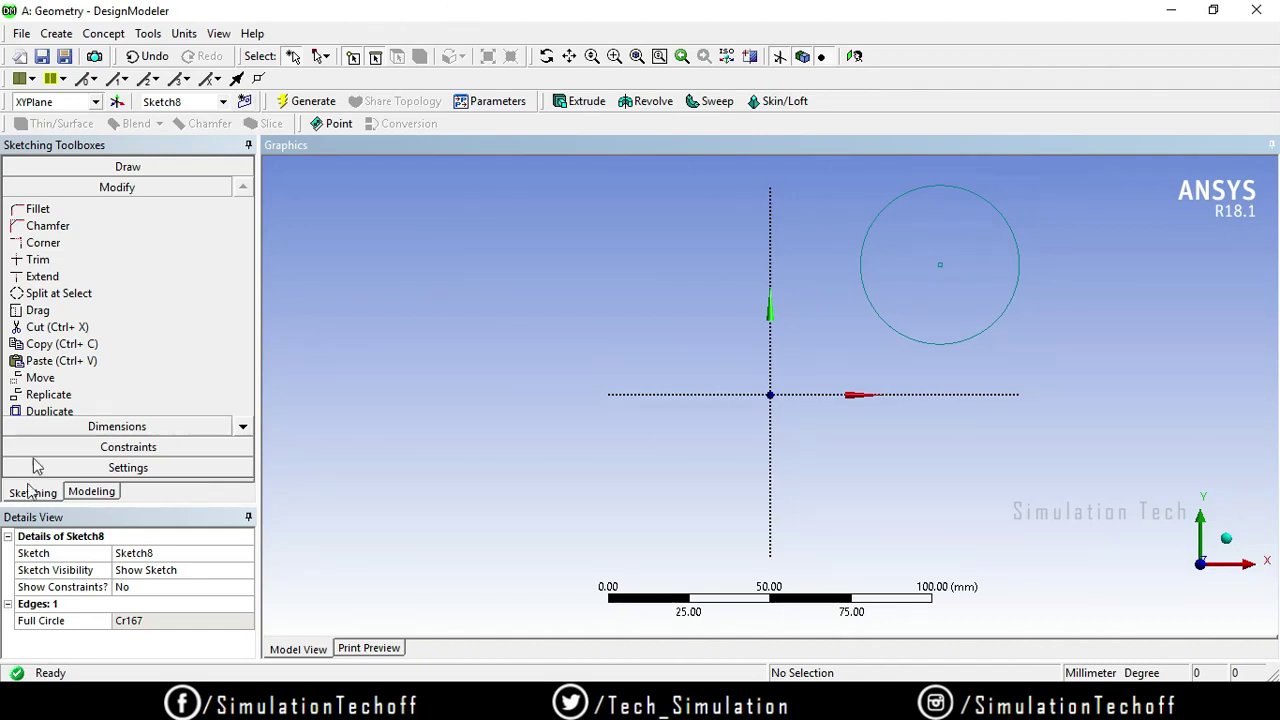
Step: Copy the circle together with its centre point, setting the paste handle at the origin
{"action": "left_click", "coordinate": [60, 344]}
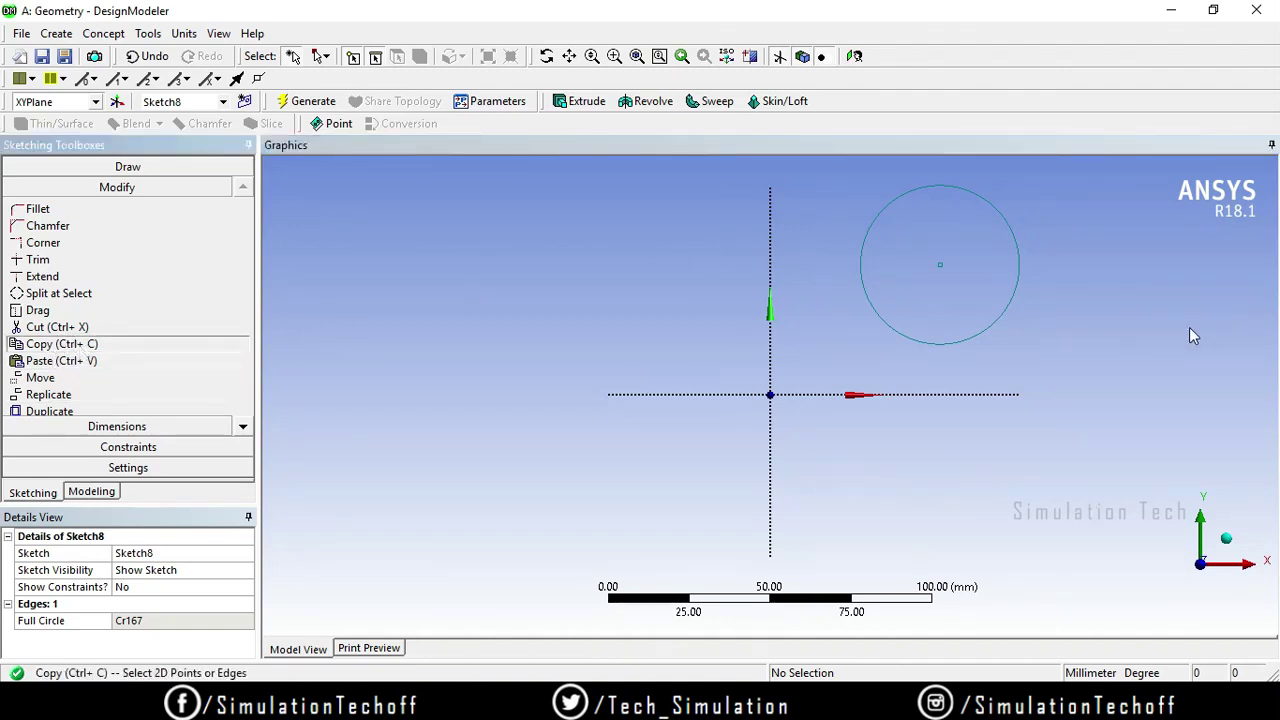
{"action": "left_click", "coordinate": [1005, 318]}
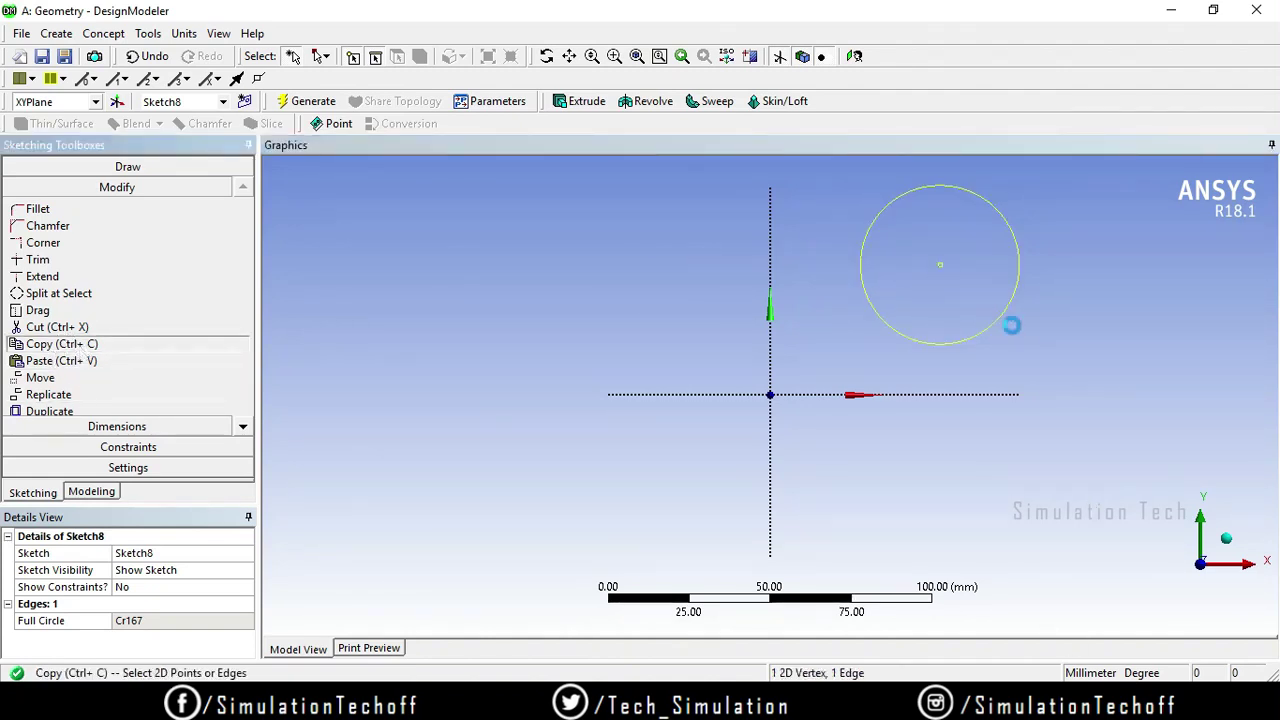
{"action": "right_click", "coordinate": [808, 238]}
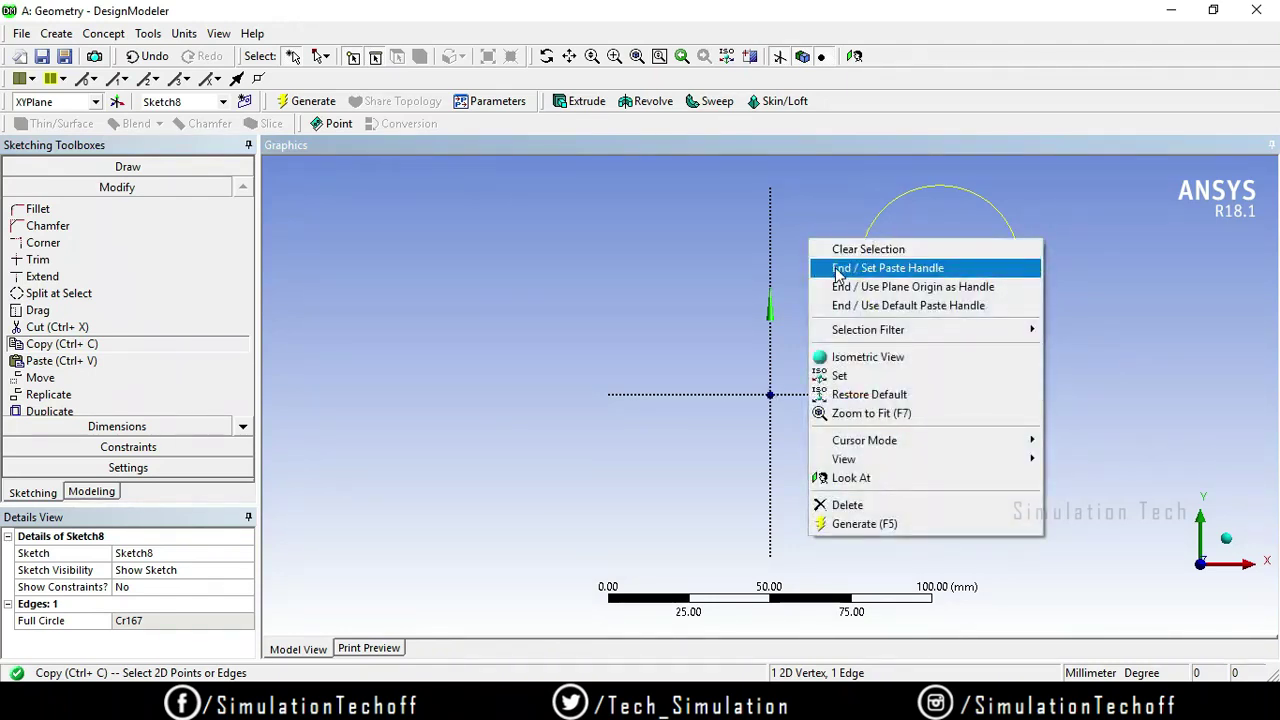
{"action": "left_click", "coordinate": [838, 270]}
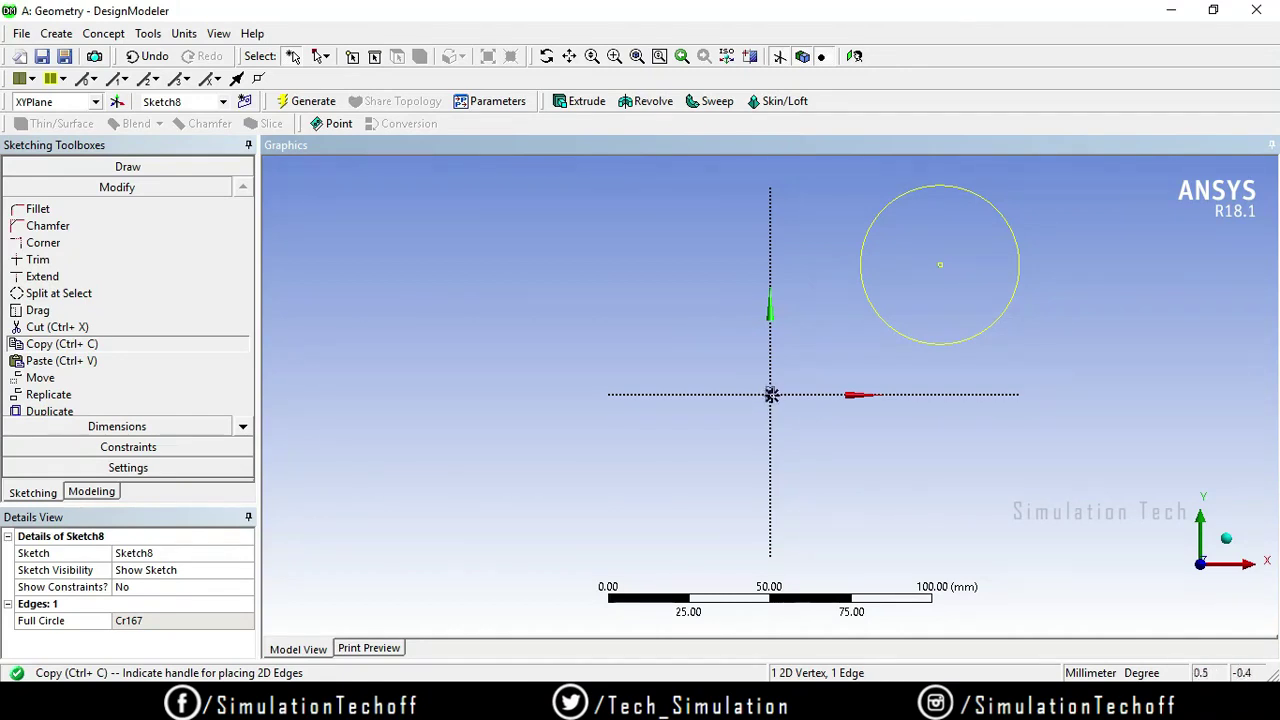
{"action": "left_click", "coordinate": [770, 394]}
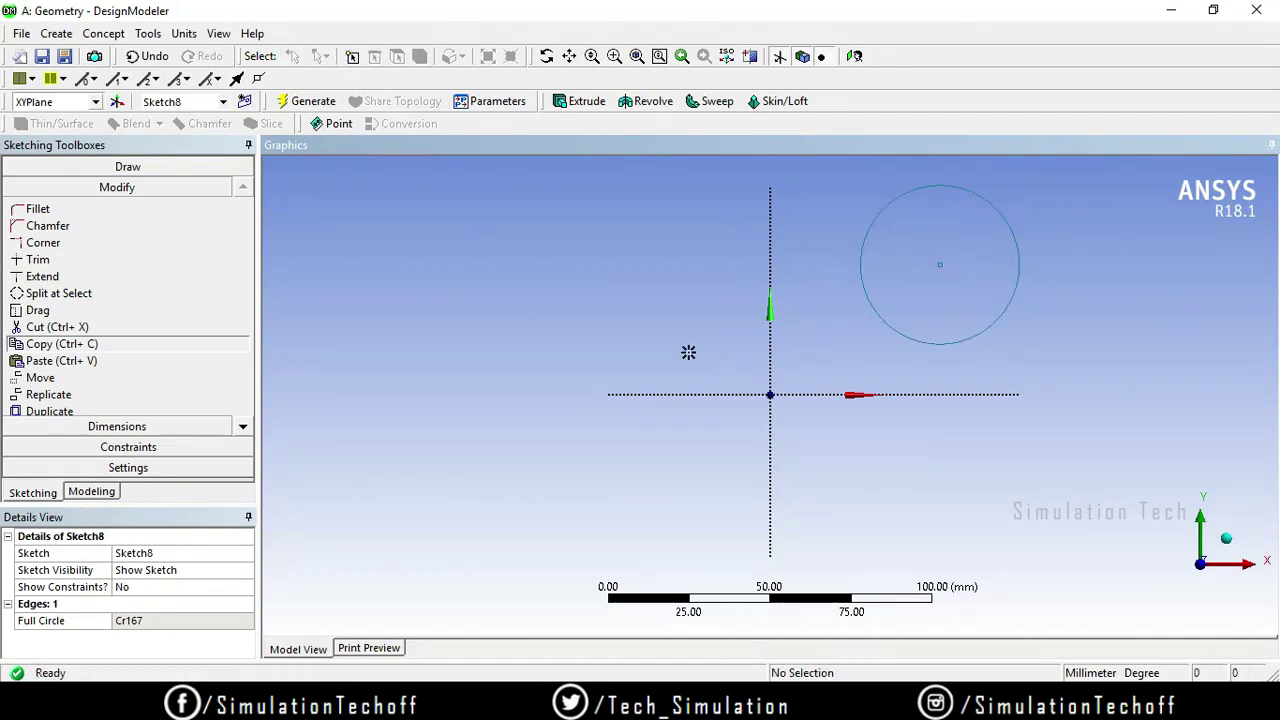
Step: Paste six copies of the circle at different spots around the origin, several overlapping, and end the paste operation
{"action": "left_click", "coordinate": [480, 404]}
{"action": "left_click", "coordinate": [432, 582]}
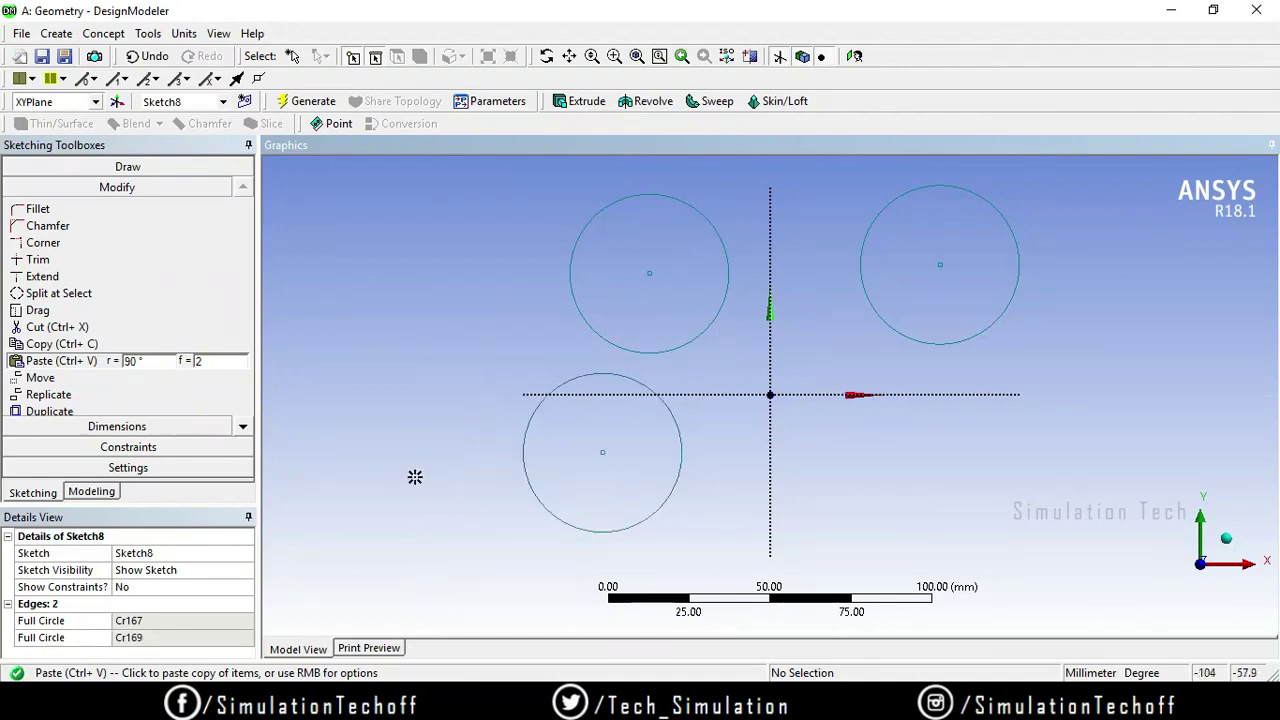
{"action": "left_click", "coordinate": [357, 394]}
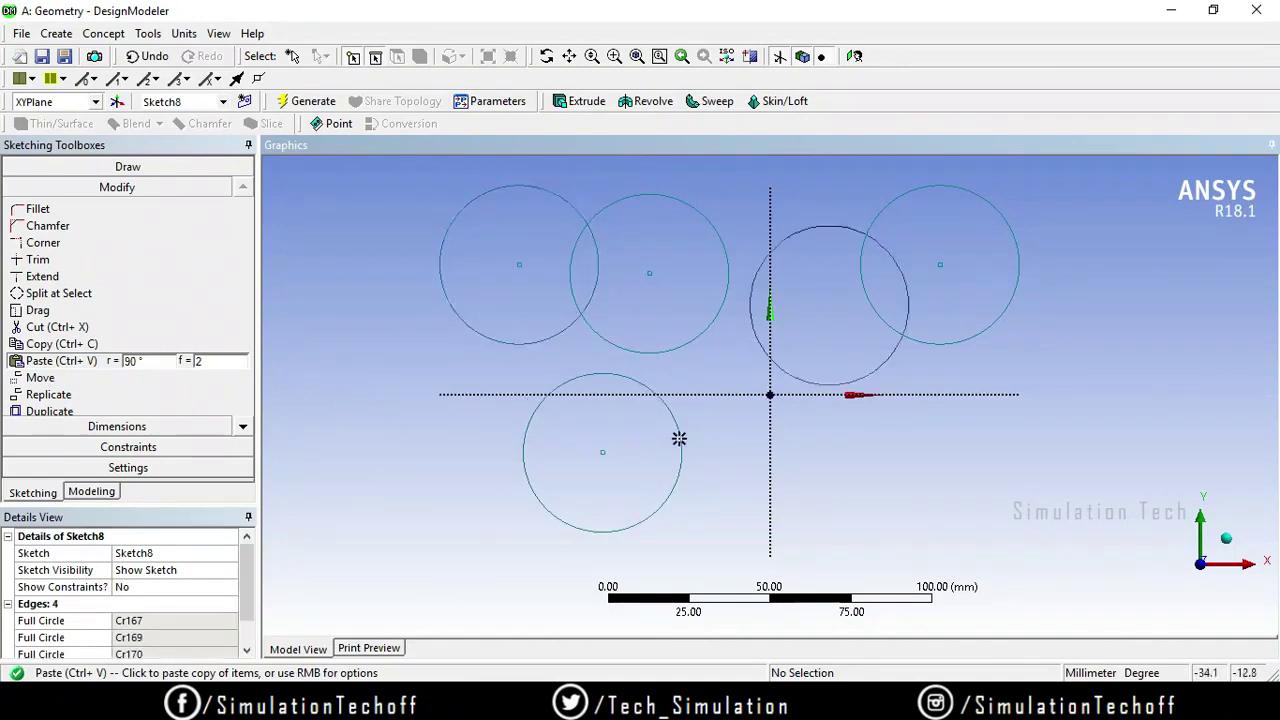
{"action": "left_click", "coordinate": [512, 493]}
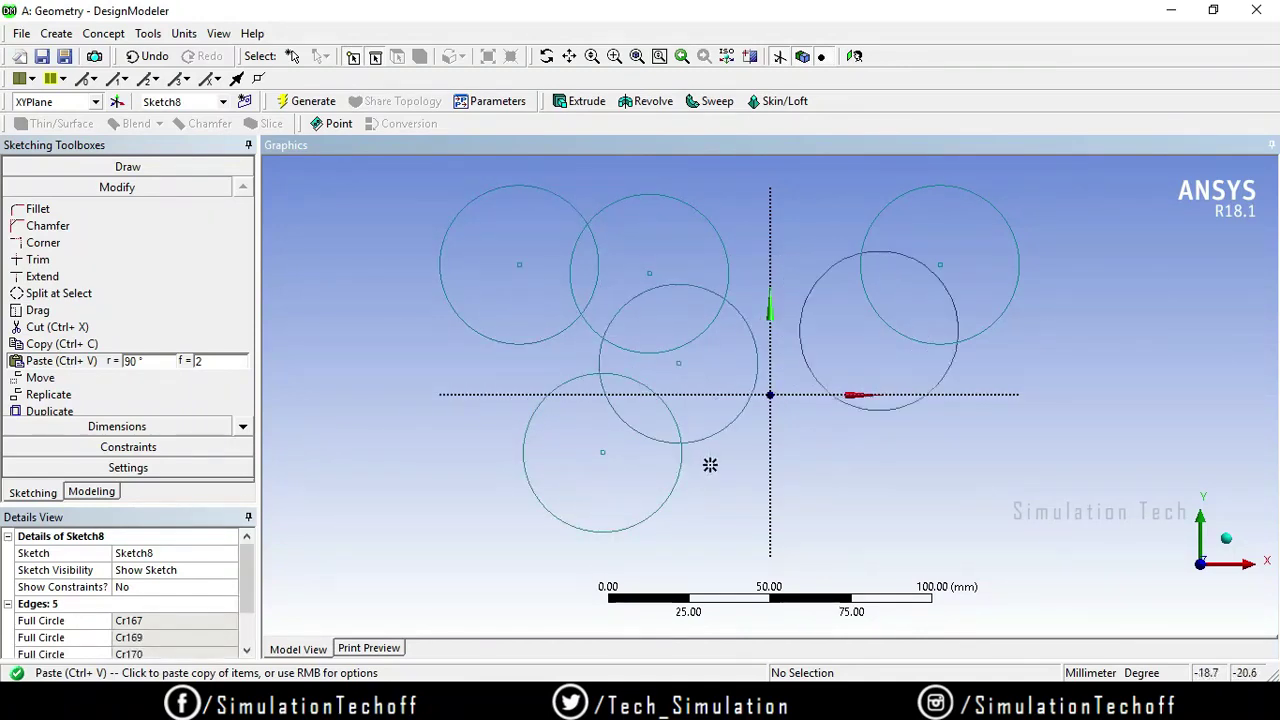
{"action": "left_click", "coordinate": [608, 517]}
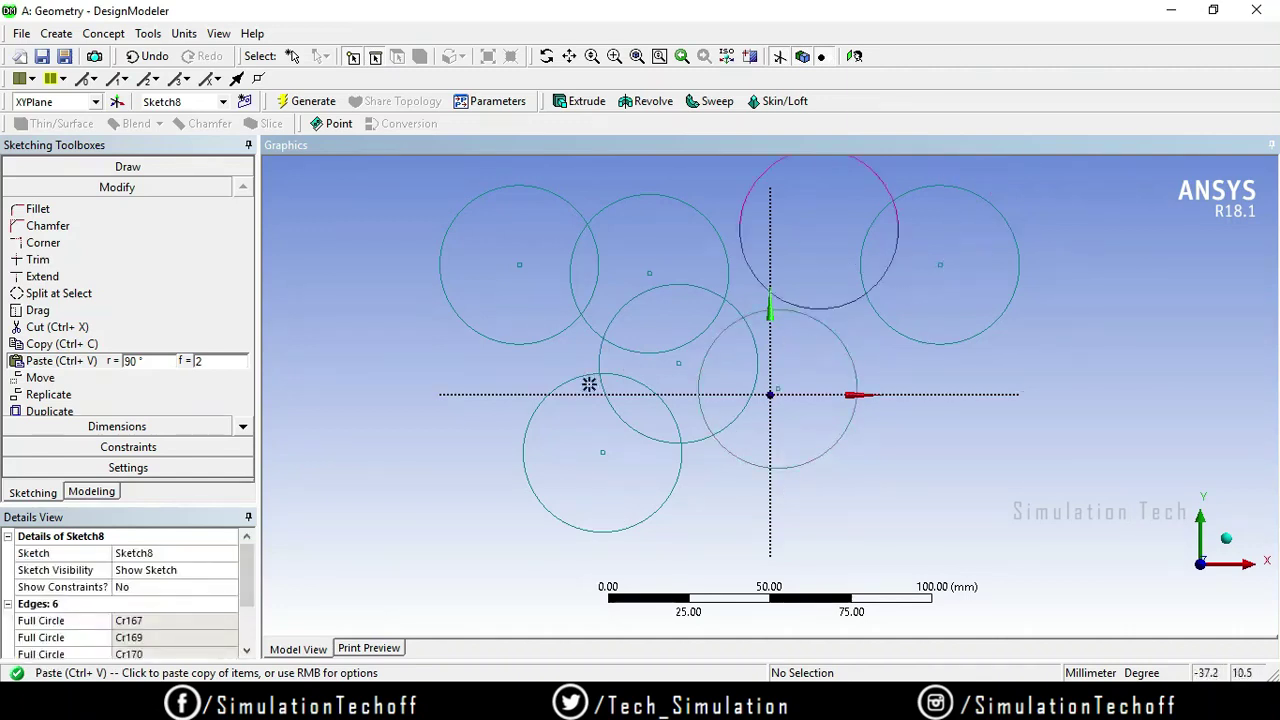
{"action": "left_click", "coordinate": [679, 440]}
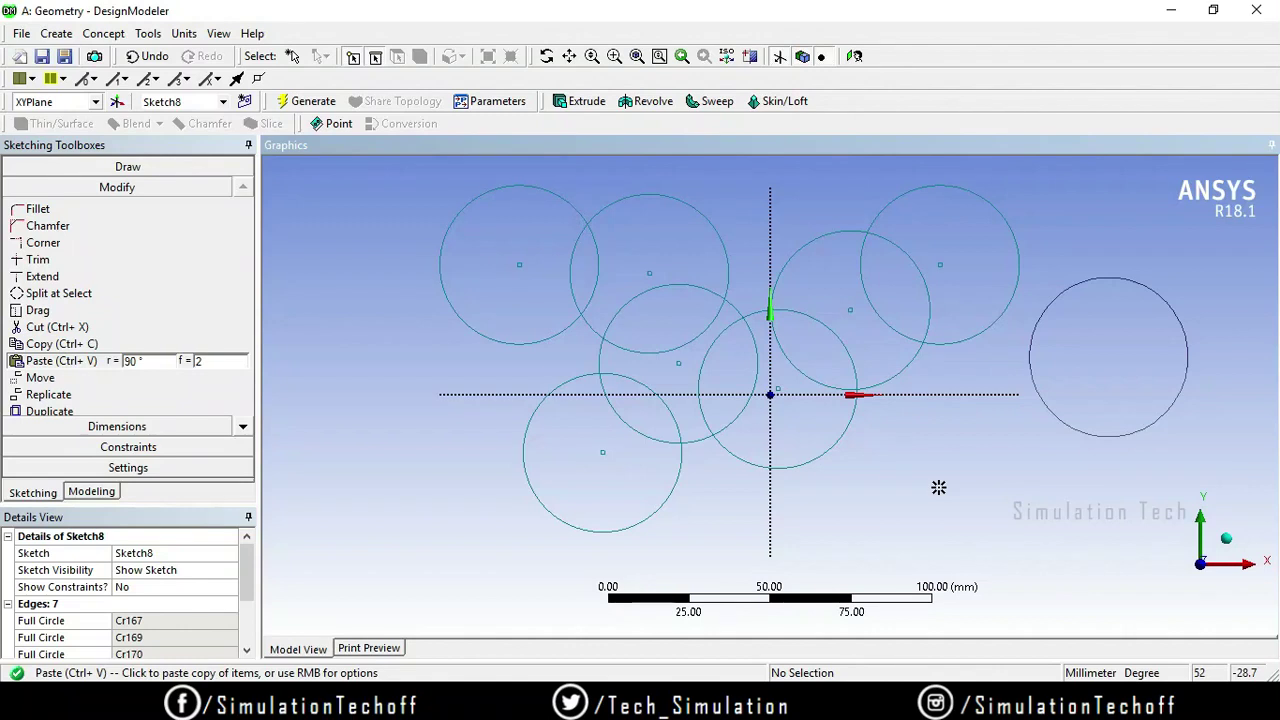
{"action": "key", "text": "Escape"}
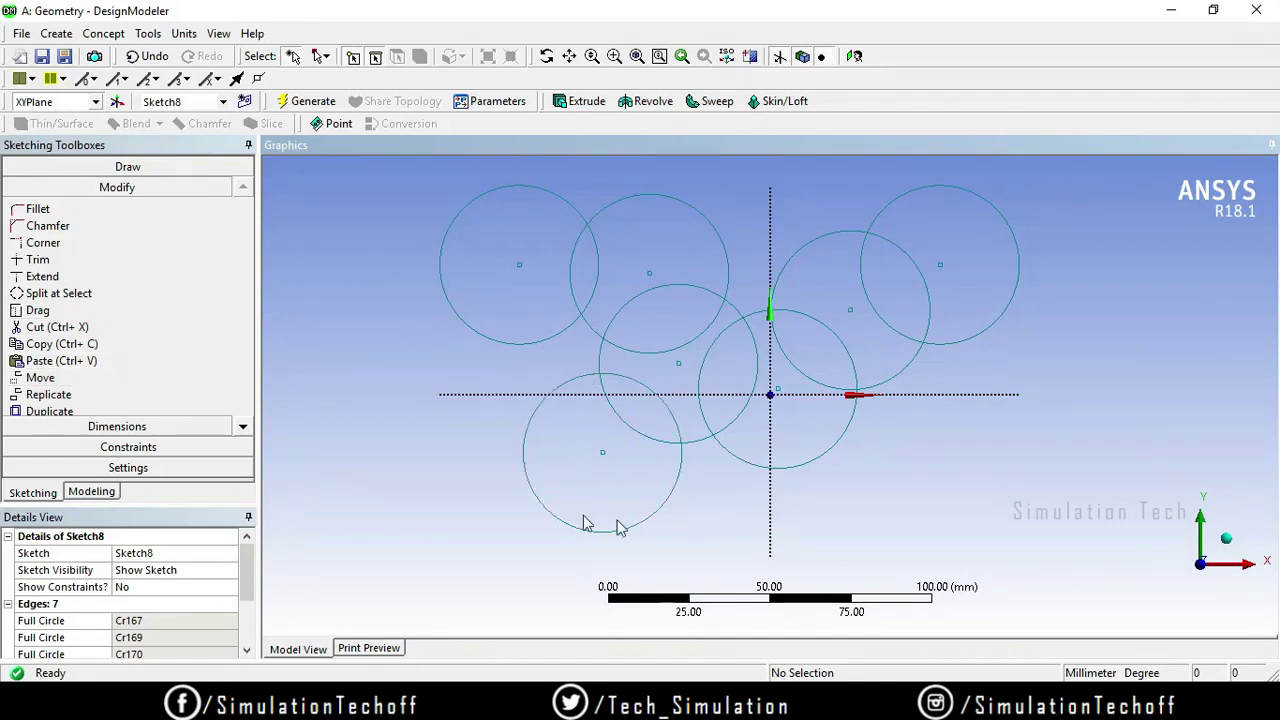
Step: Move the lowest circle from the lower left to the lower right of the origin, using a paste handle on the vertical axis below the origin
{"action": "left_click", "coordinate": [37, 380]}
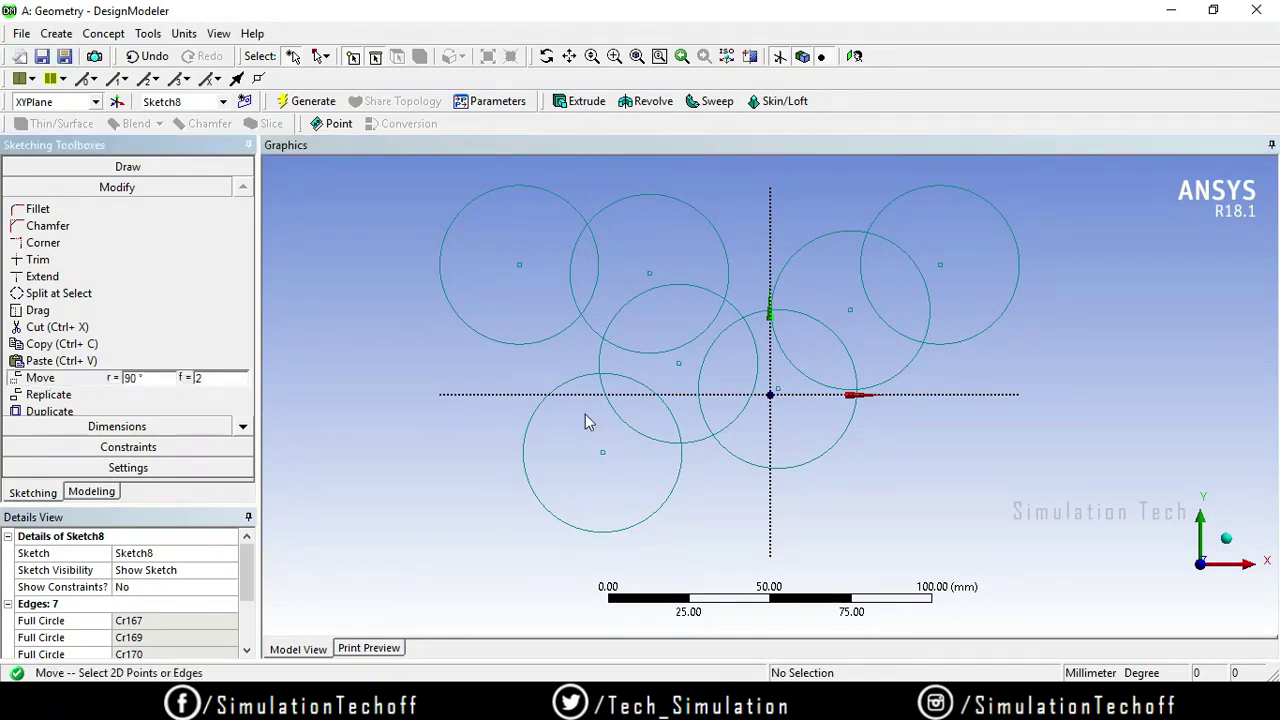
{"action": "left_click", "coordinate": [530, 430]}
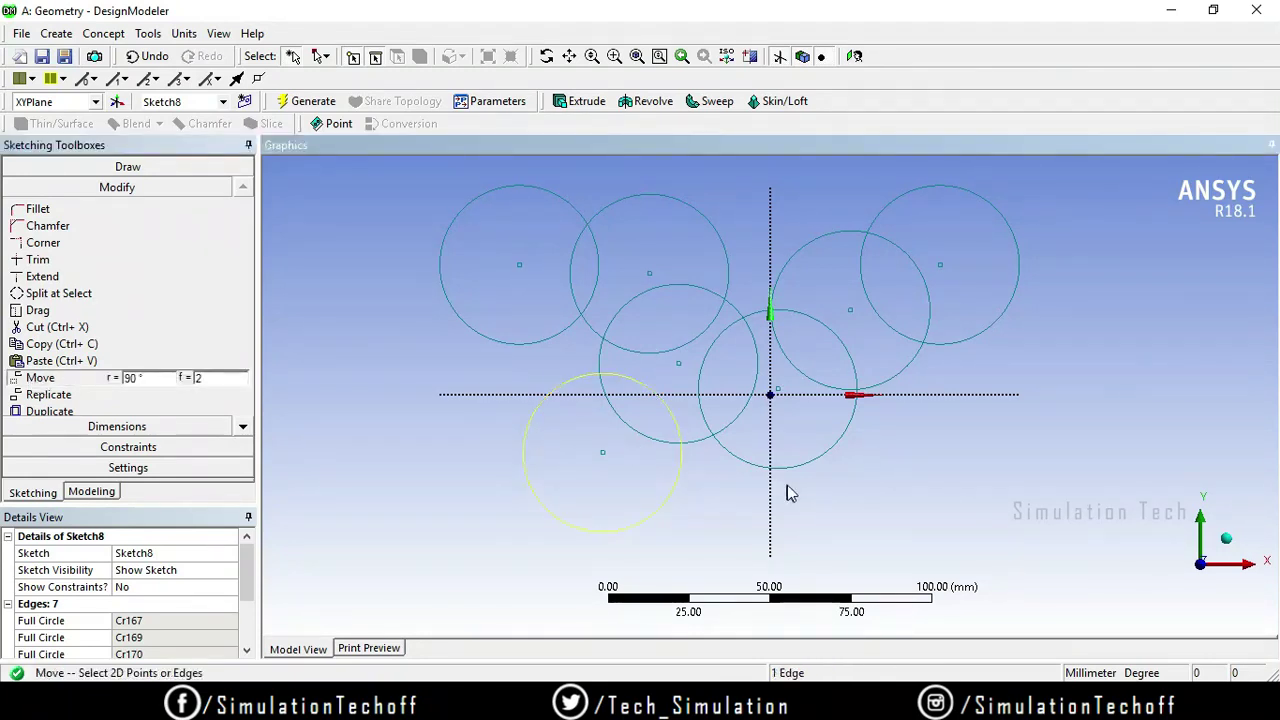
{"action": "right_click", "coordinate": [897, 483]}
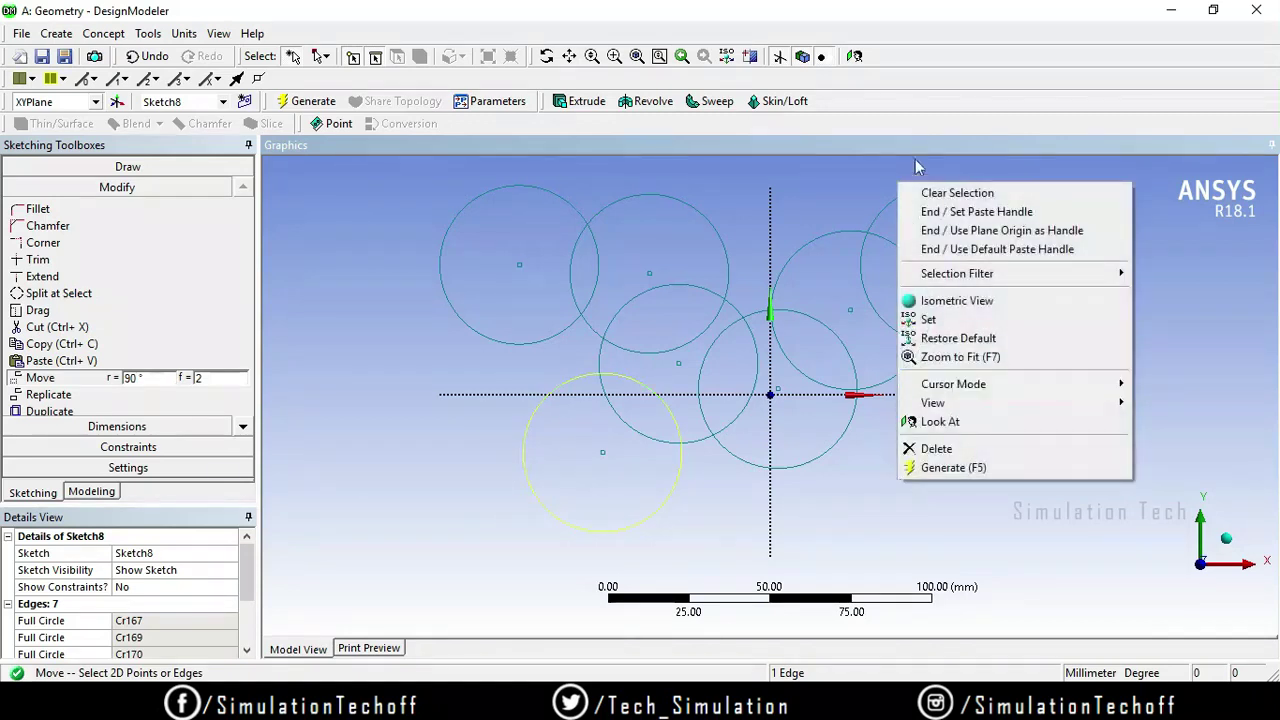
{"action": "left_click", "coordinate": [966, 211]}
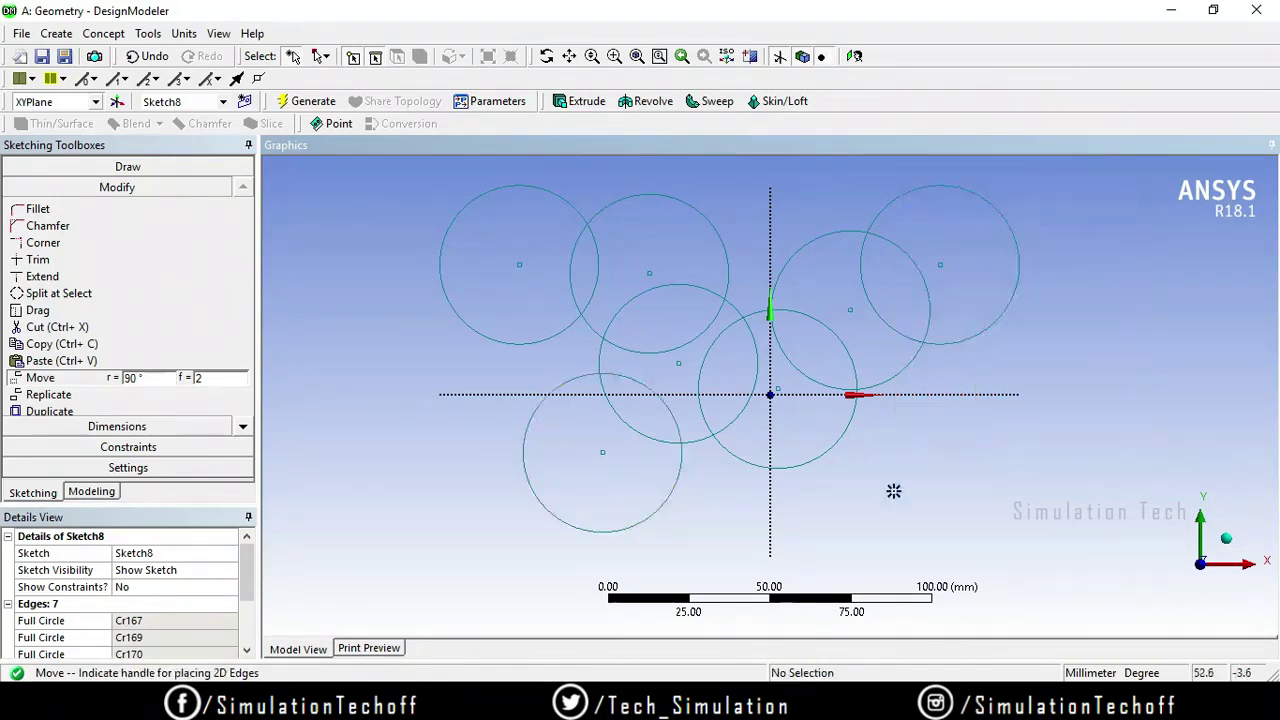
{"action": "left_click", "coordinate": [768, 519]}
{"action": "left_click", "coordinate": [1156, 530]}
{"action": "key", "text": "Escape"}
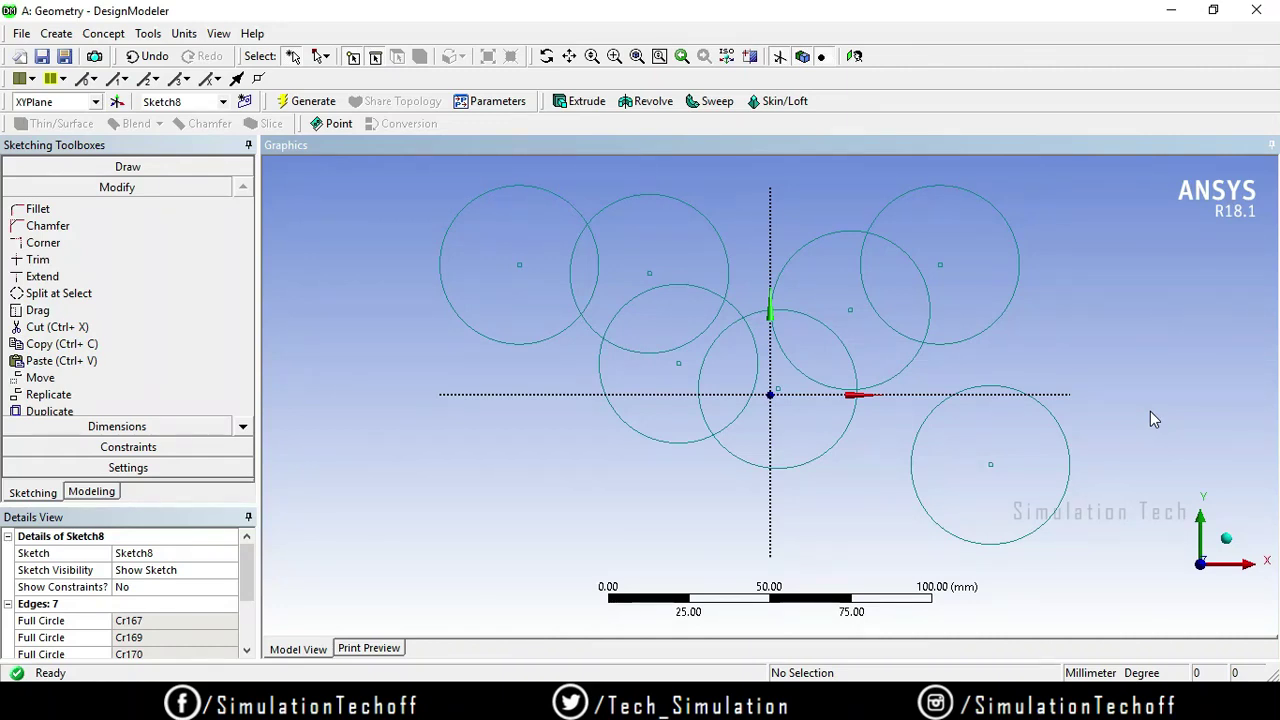
{"action": "left_click", "coordinate": [243, 428]}
{"action": "left_click", "coordinate": [243, 428]}
{"action": "left_click", "coordinate": [243, 428]}
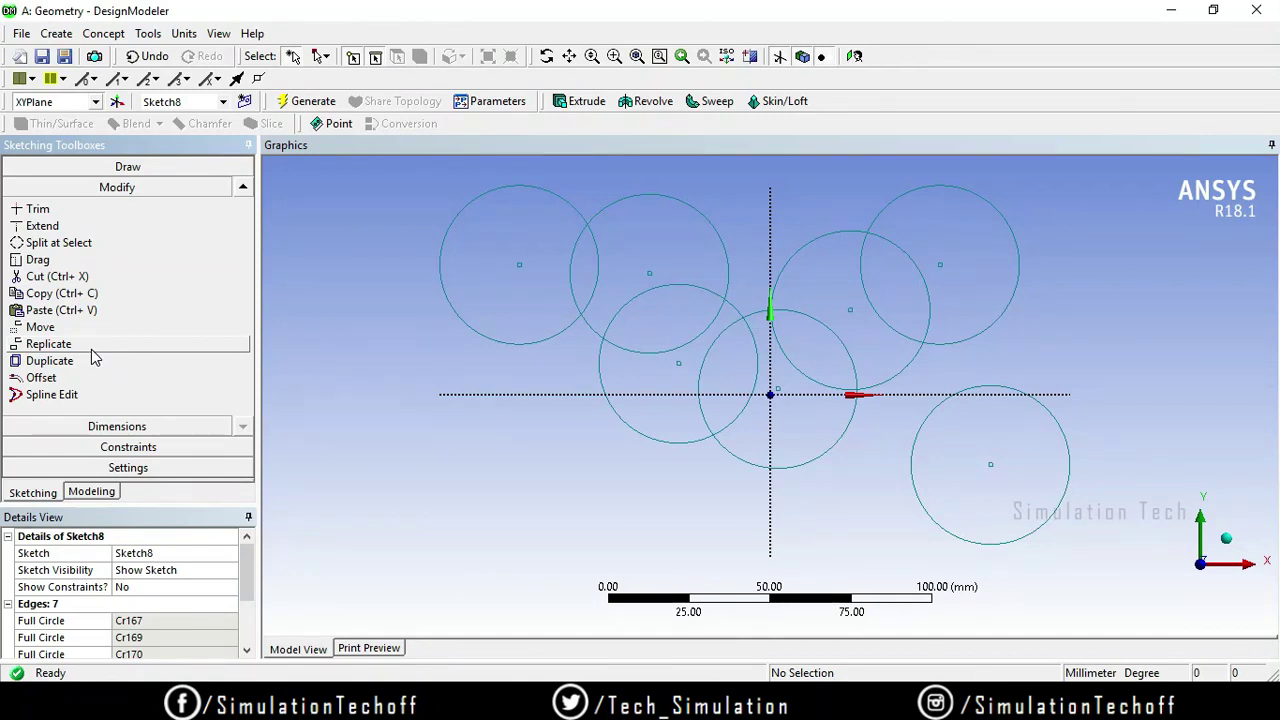
Step: Delete Sketch8 with its seven circles from the XY plane and confirm the deletion
{"action": "left_click", "coordinate": [91, 492]}
{"action": "left_click", "coordinate": [123, 198]}
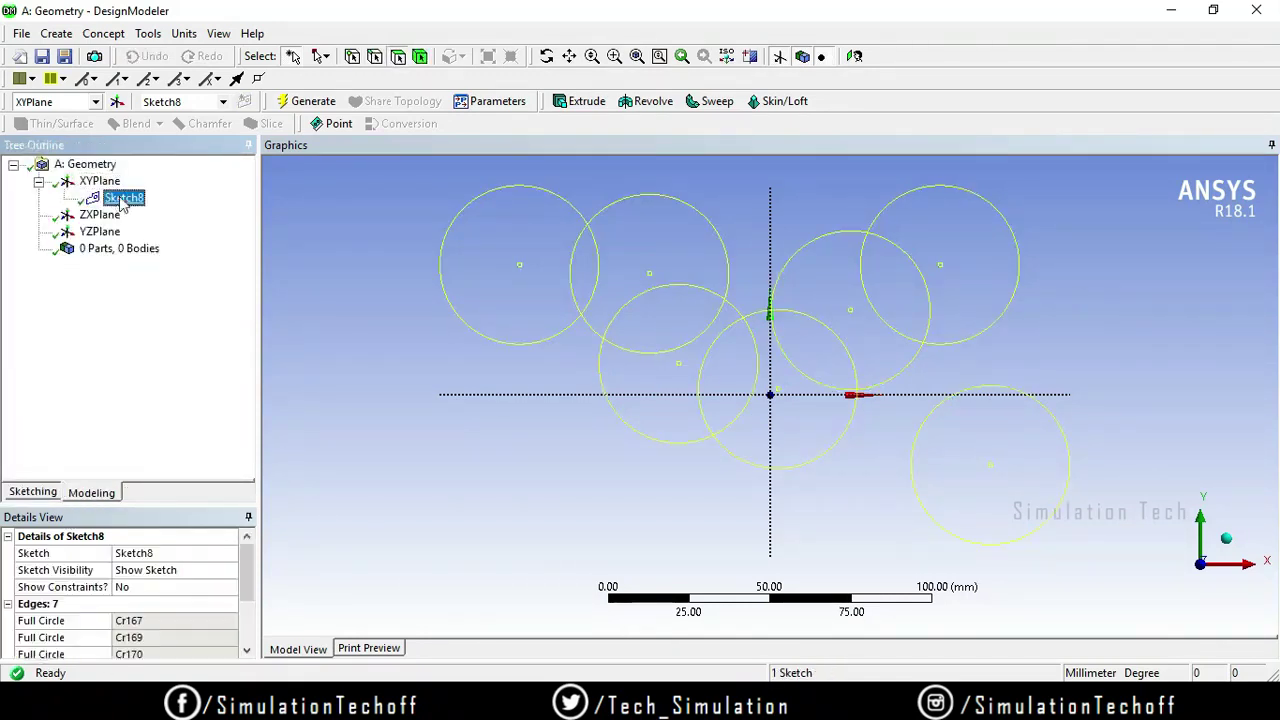
{"action": "right_click", "coordinate": [123, 199]}
{"action": "left_click", "coordinate": [160, 294]}
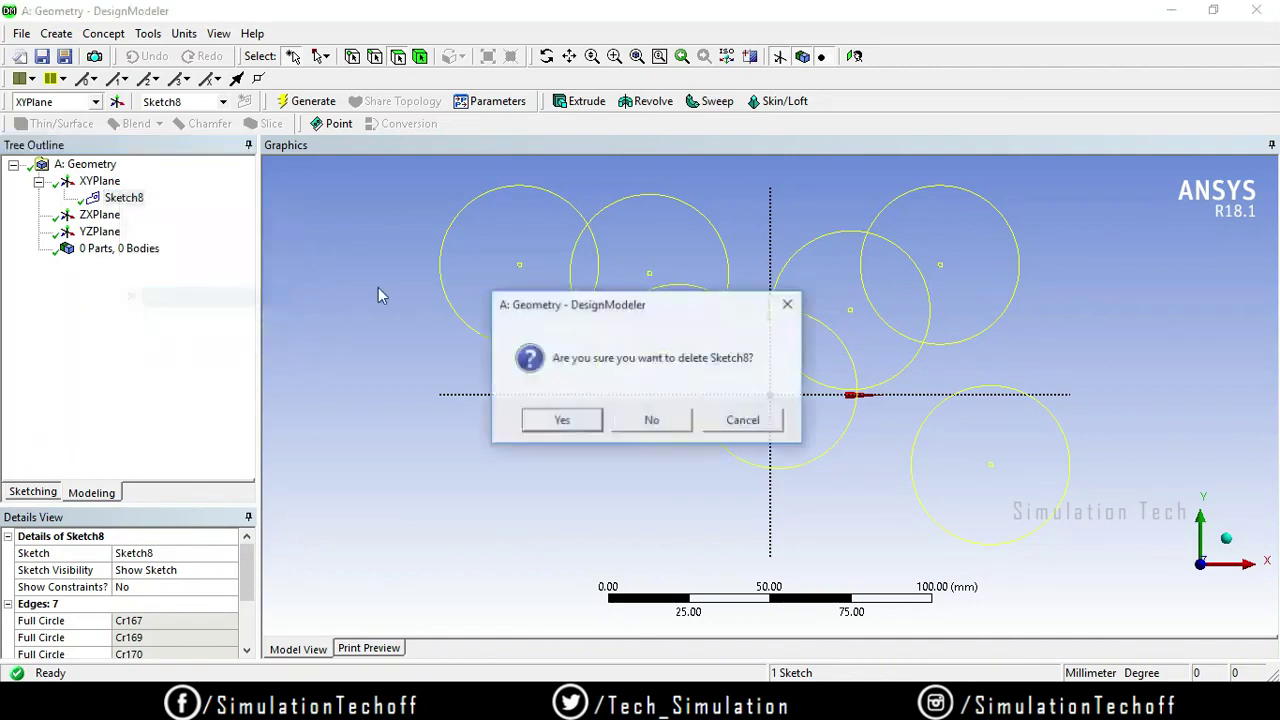
{"action": "left_click", "coordinate": [563, 427]}
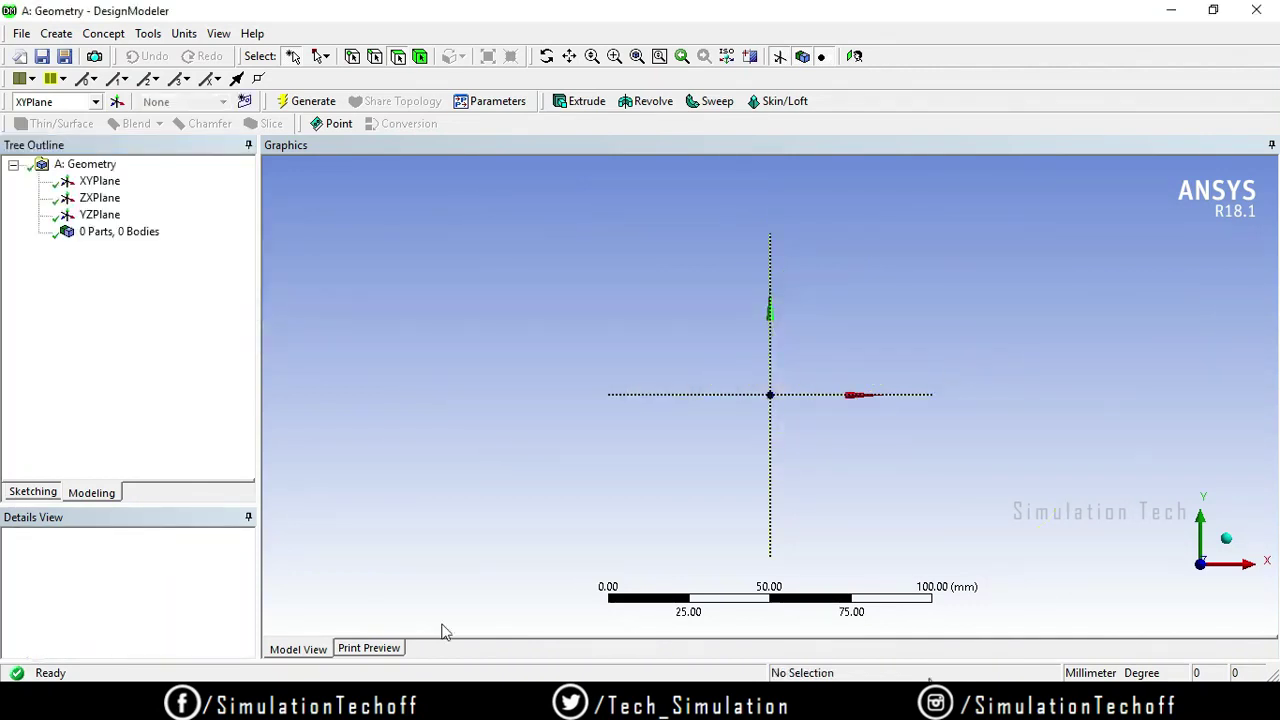
Step: In a new XY-plane sketch, draw an origin-centred circle of about 61 mm radius and, inside it, one of about 7 mm radius on the upper vertical axis
{"action": "left_click", "coordinate": [33, 492]}
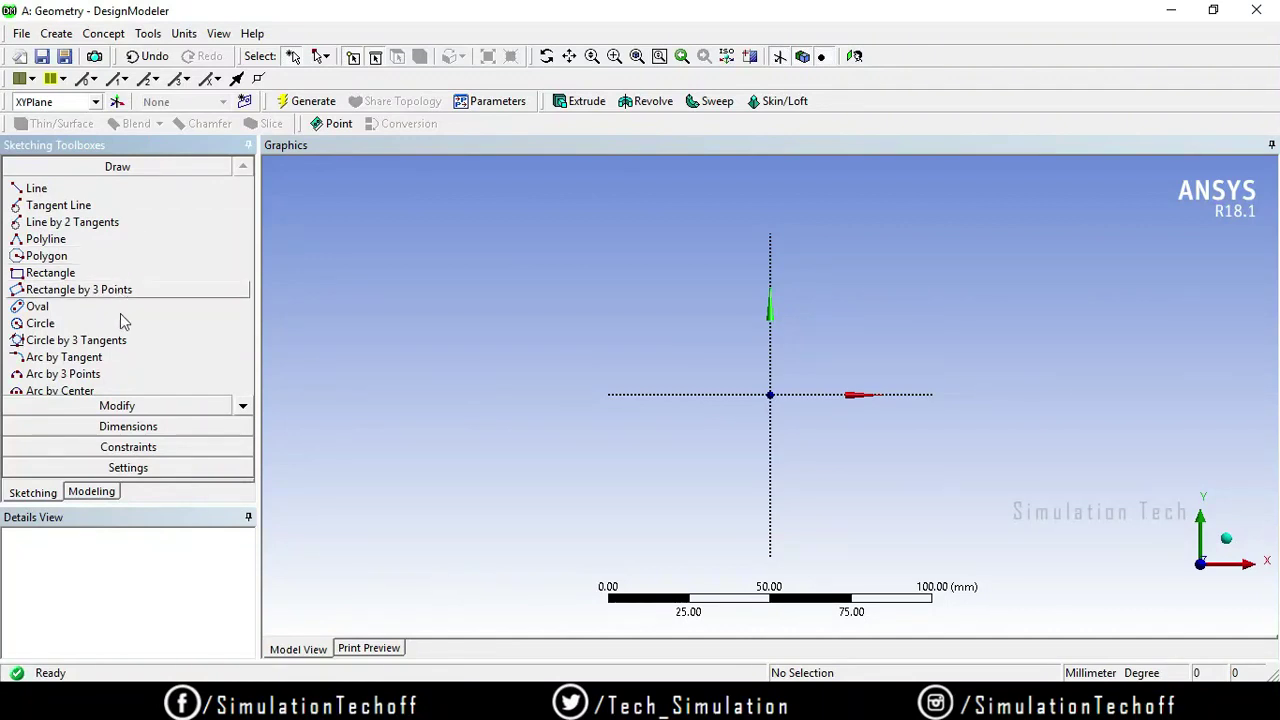
{"action": "left_click", "coordinate": [72, 260]}
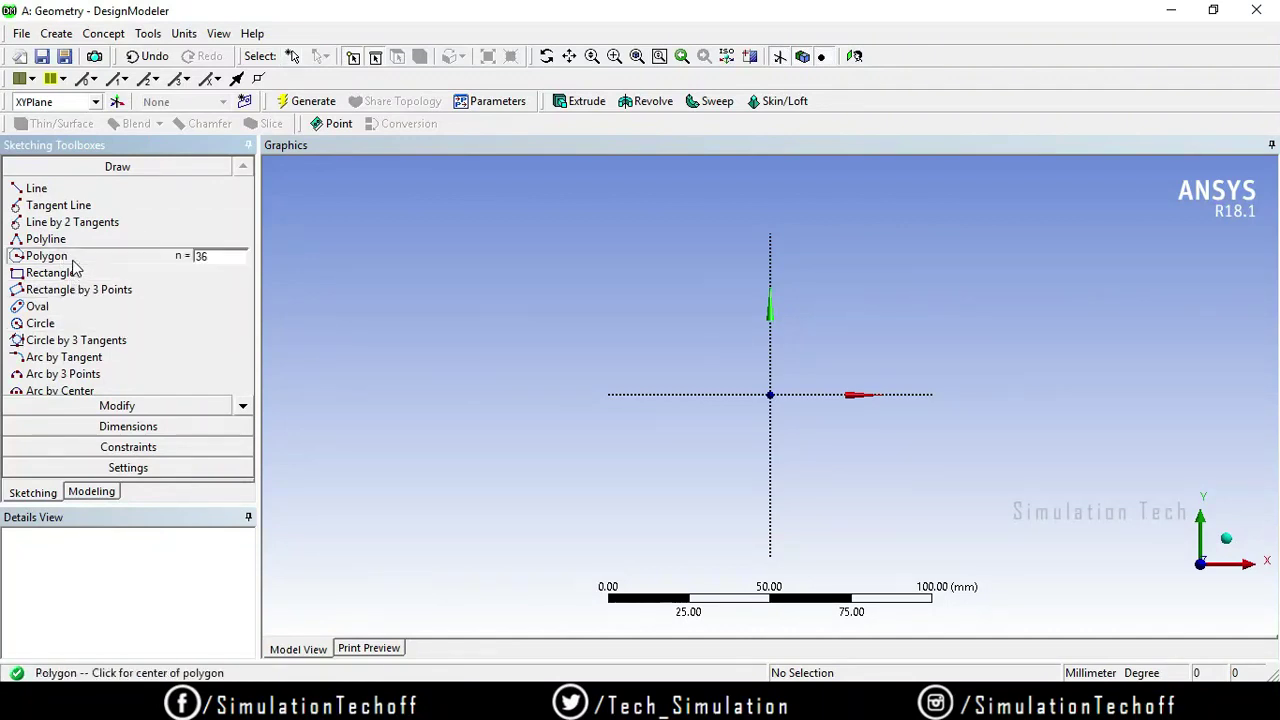
{"action": "left_click", "coordinate": [91, 327]}
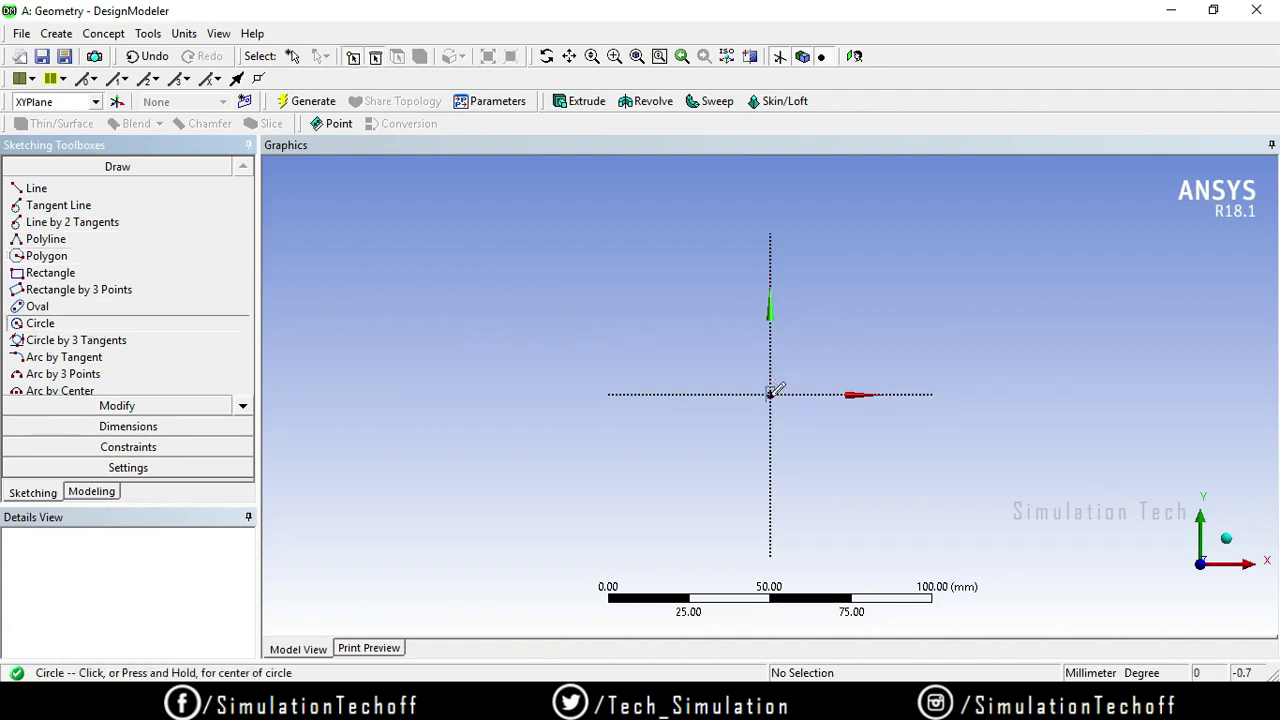
{"action": "left_click", "coordinate": [770, 394]}
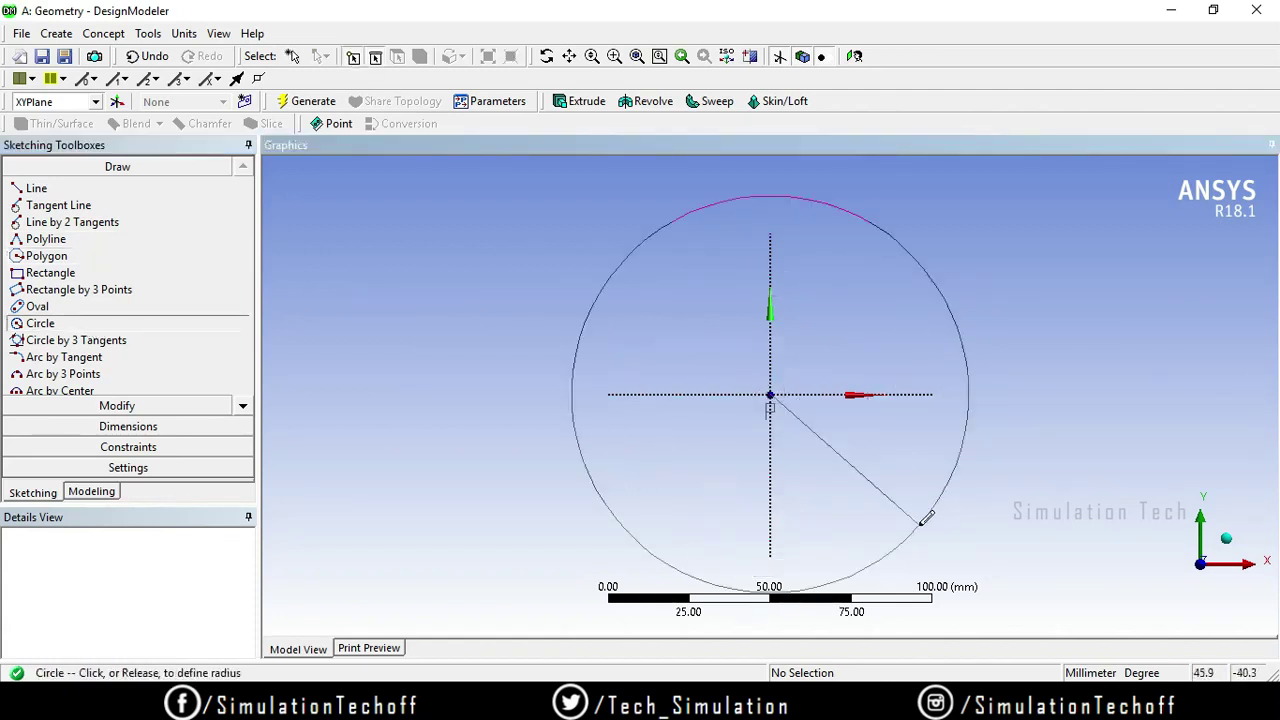
{"action": "left_click", "coordinate": [924, 517]}
{"action": "scroll", "coordinate": [808, 374], "scroll_direction": "down", "scroll_amount": 1}
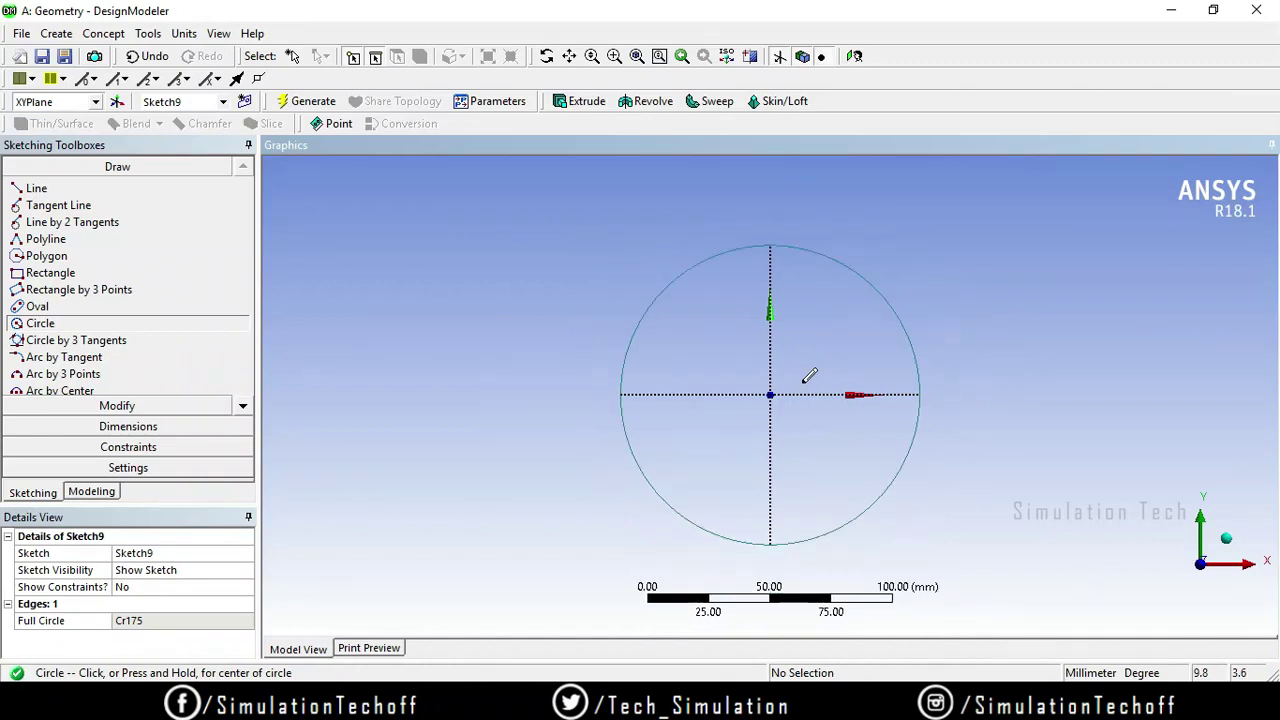
{"action": "scroll", "coordinate": [808, 374], "scroll_direction": "up", "scroll_amount": 1}
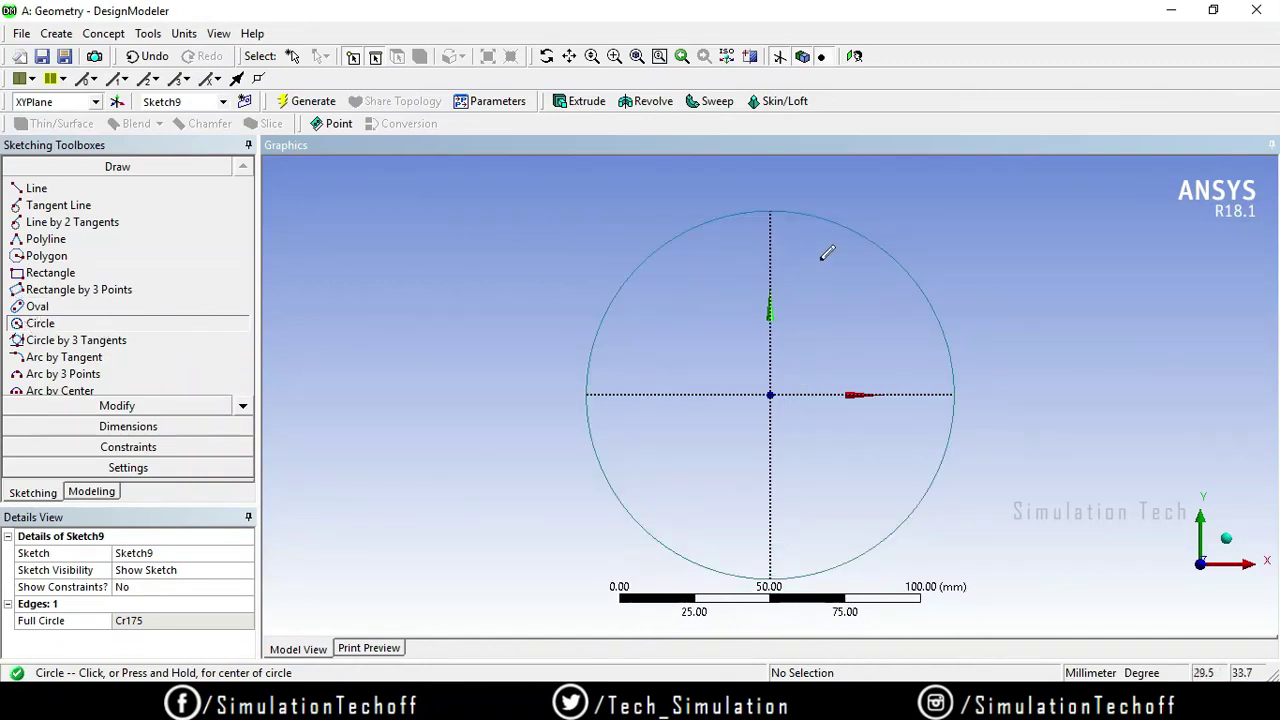
{"action": "left_click", "coordinate": [770, 259]}
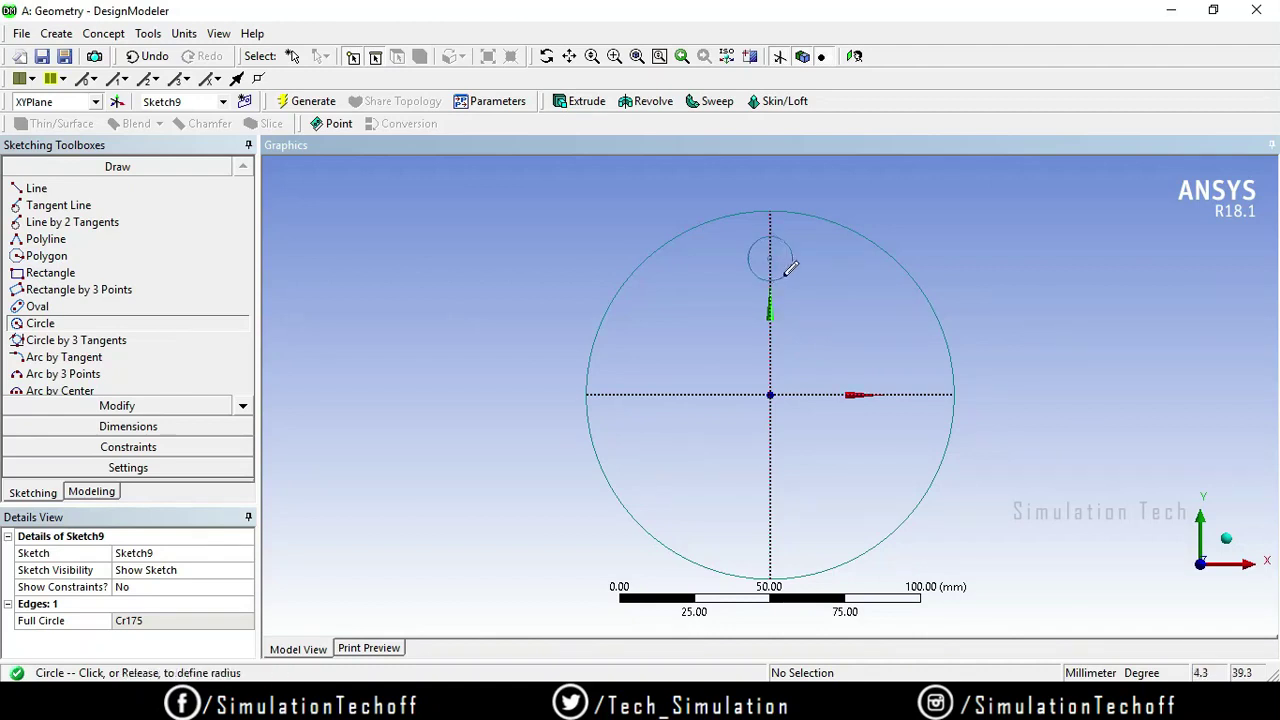
{"action": "left_click", "coordinate": [790, 268]}
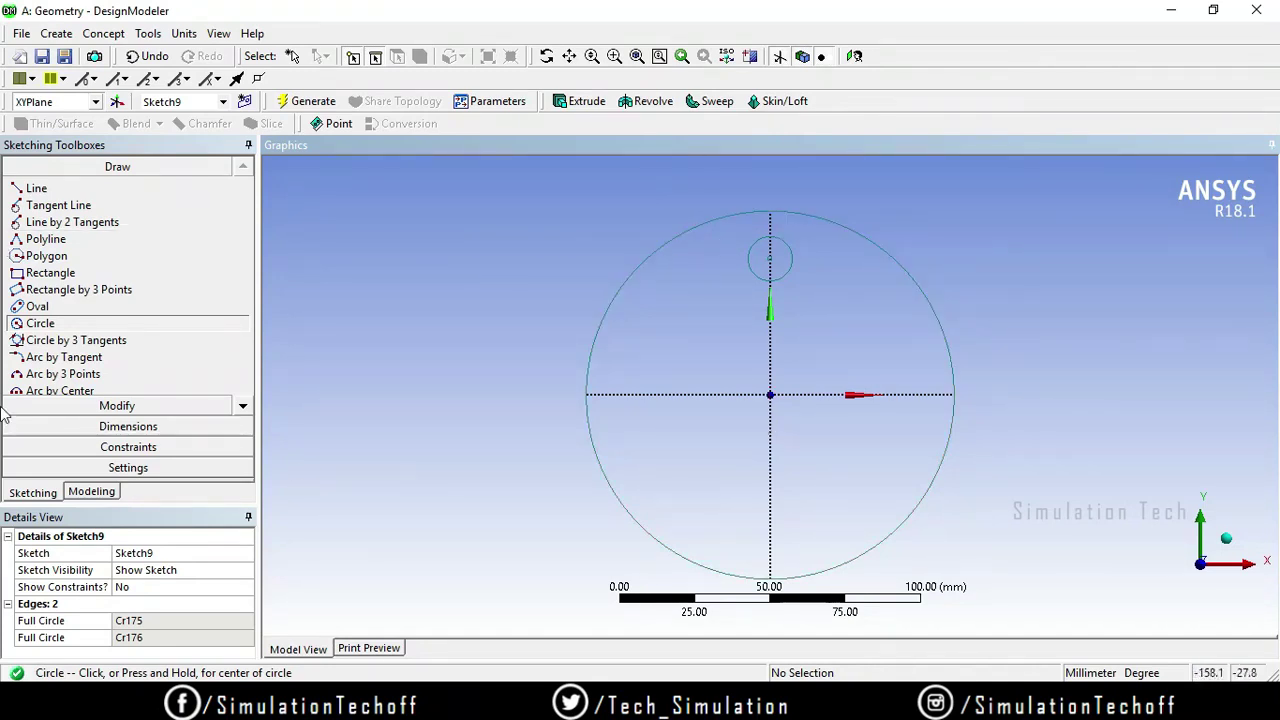
Step: Replicate the small circle with a 45° rotation value and a factor of 2, setting its paste handle at the origin
{"action": "left_click", "coordinate": [60, 405]}
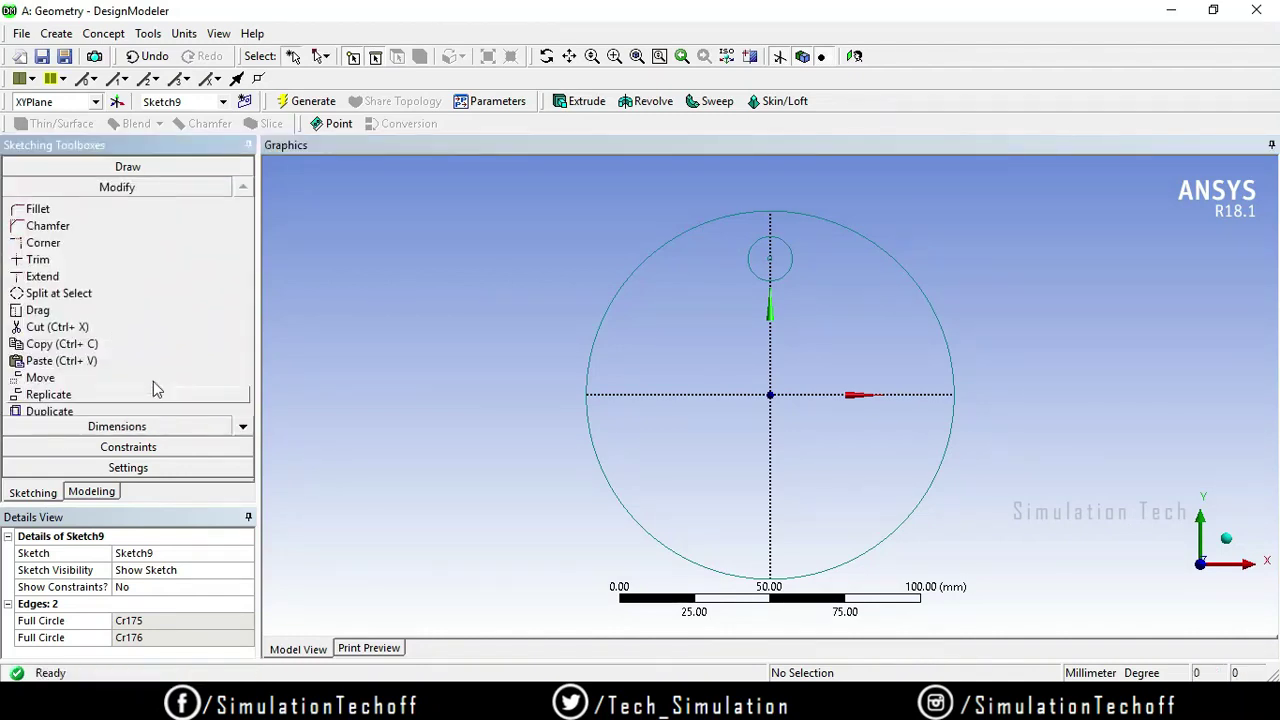
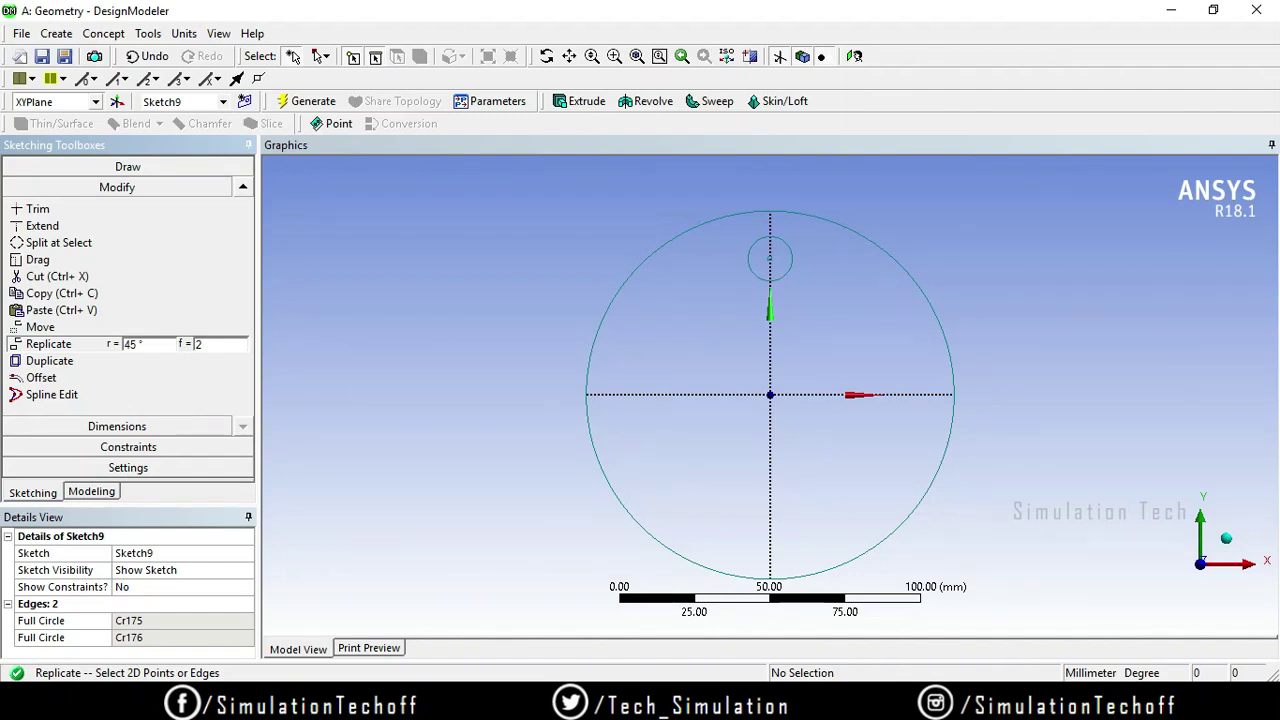
{"action": "left_click", "coordinate": [789, 264]}
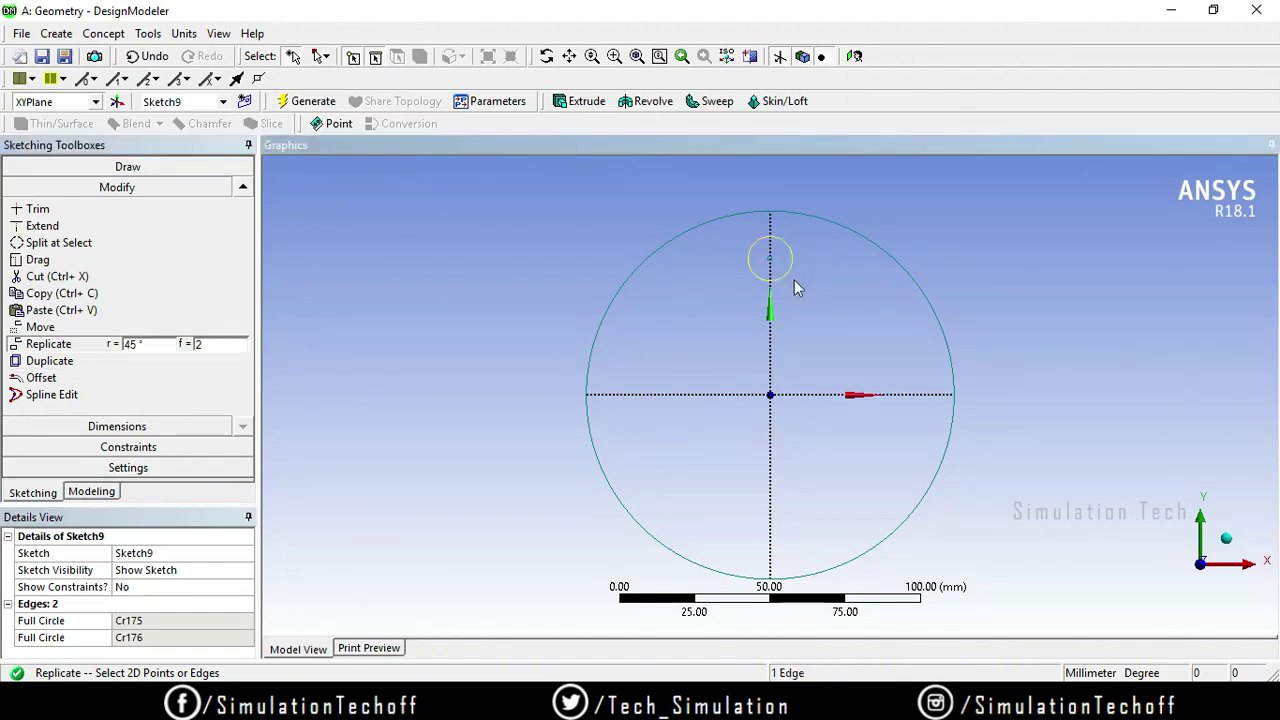
{"action": "right_click", "coordinate": [810, 333]}
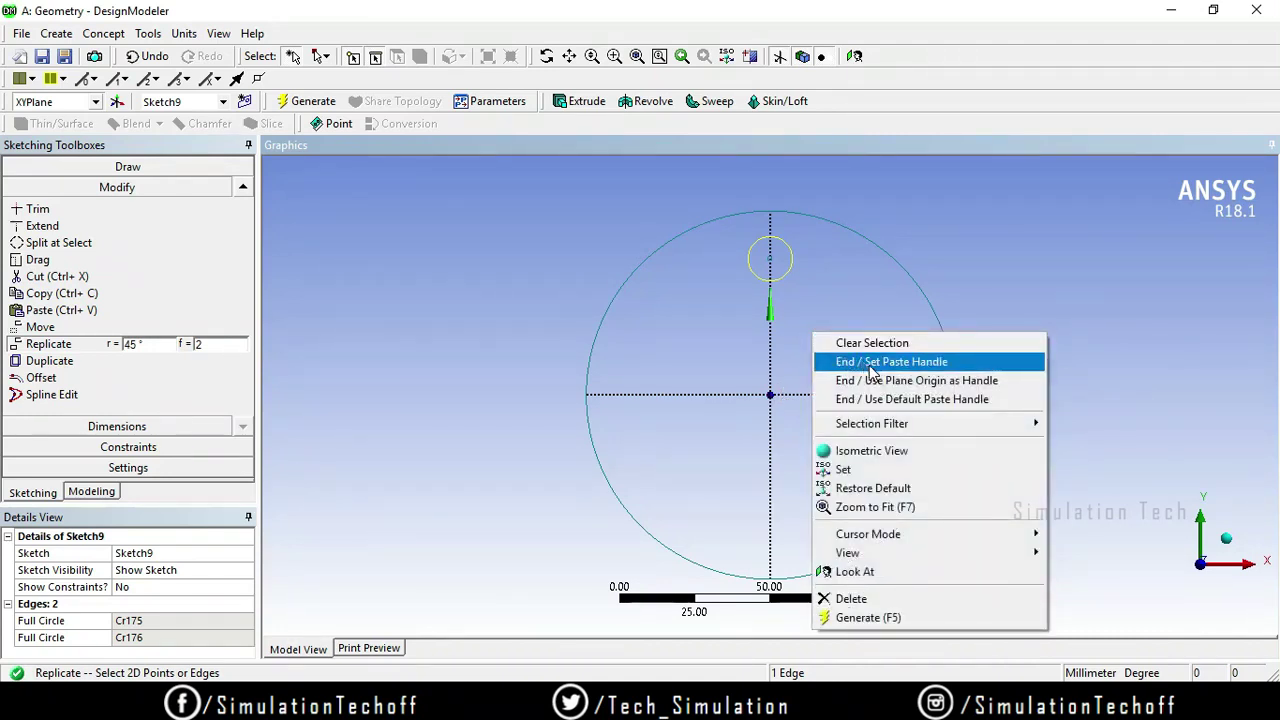
{"action": "left_click", "coordinate": [872, 364]}
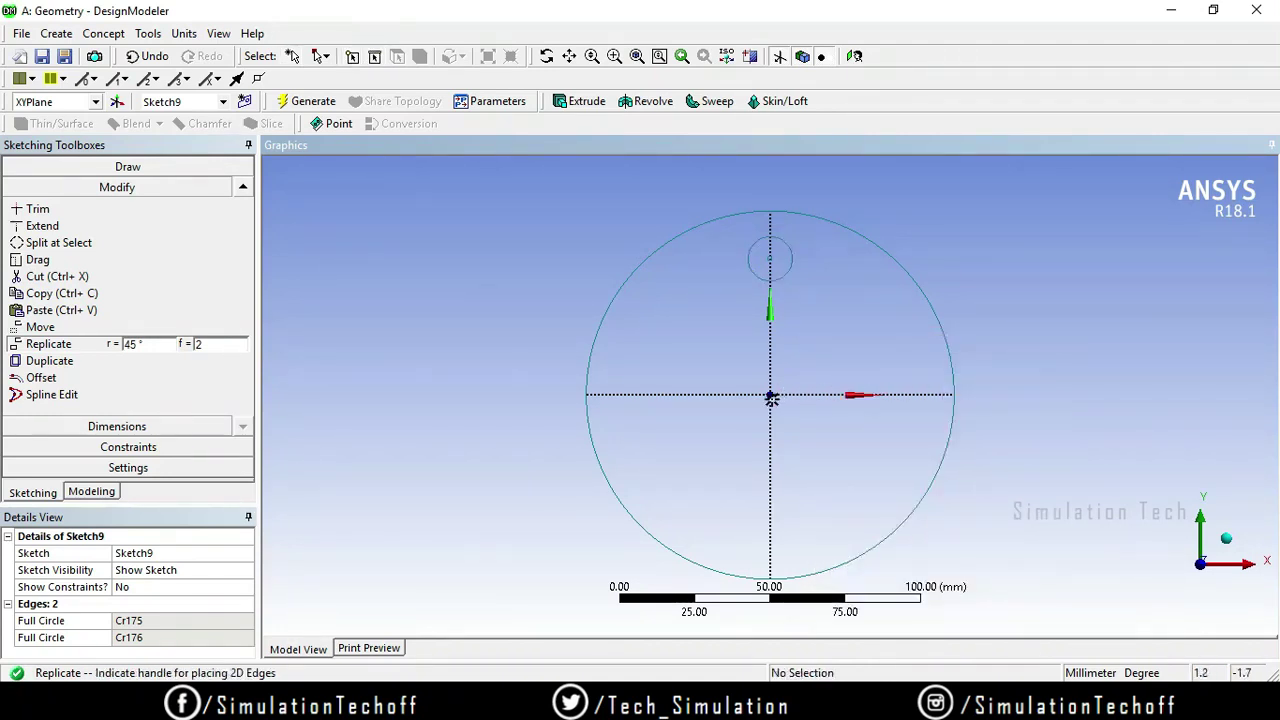
{"action": "left_click", "coordinate": [770, 395]}
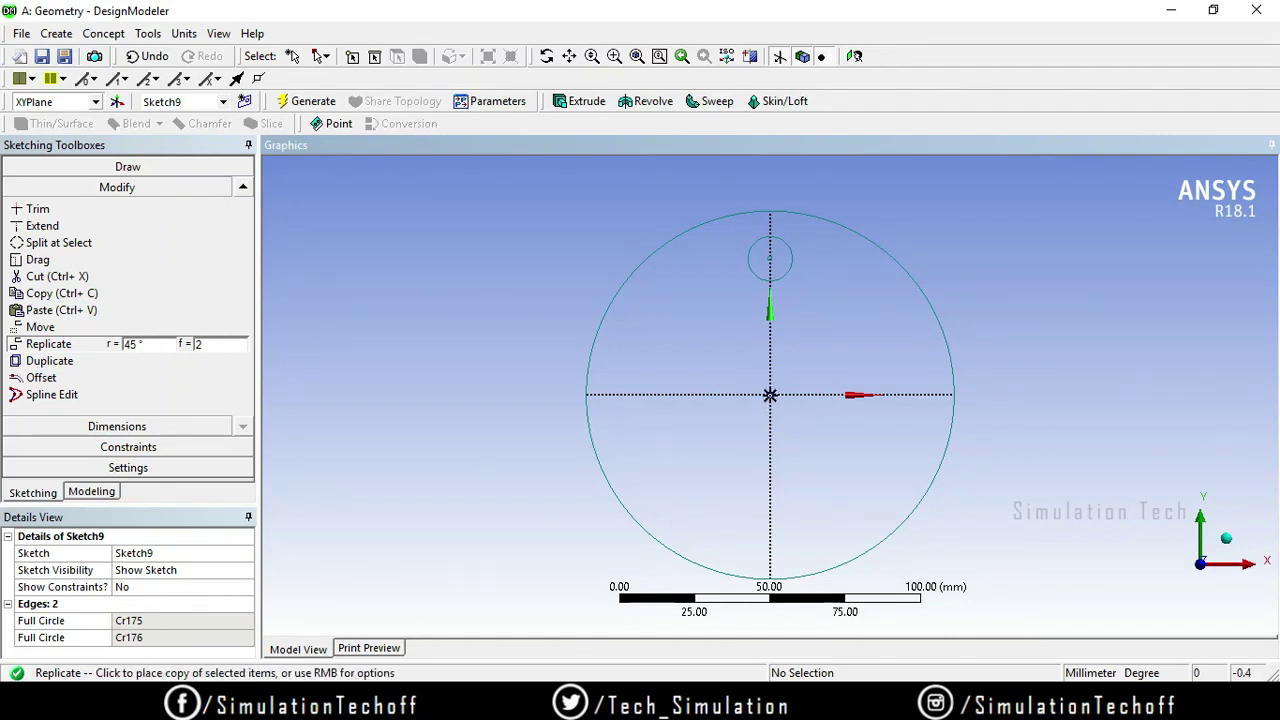
Step: Place an upper-left copy rotated by 45° and an upper-right copy flipped horizontally, both anchored at the origin
{"action": "right_click", "coordinate": [770, 396]}
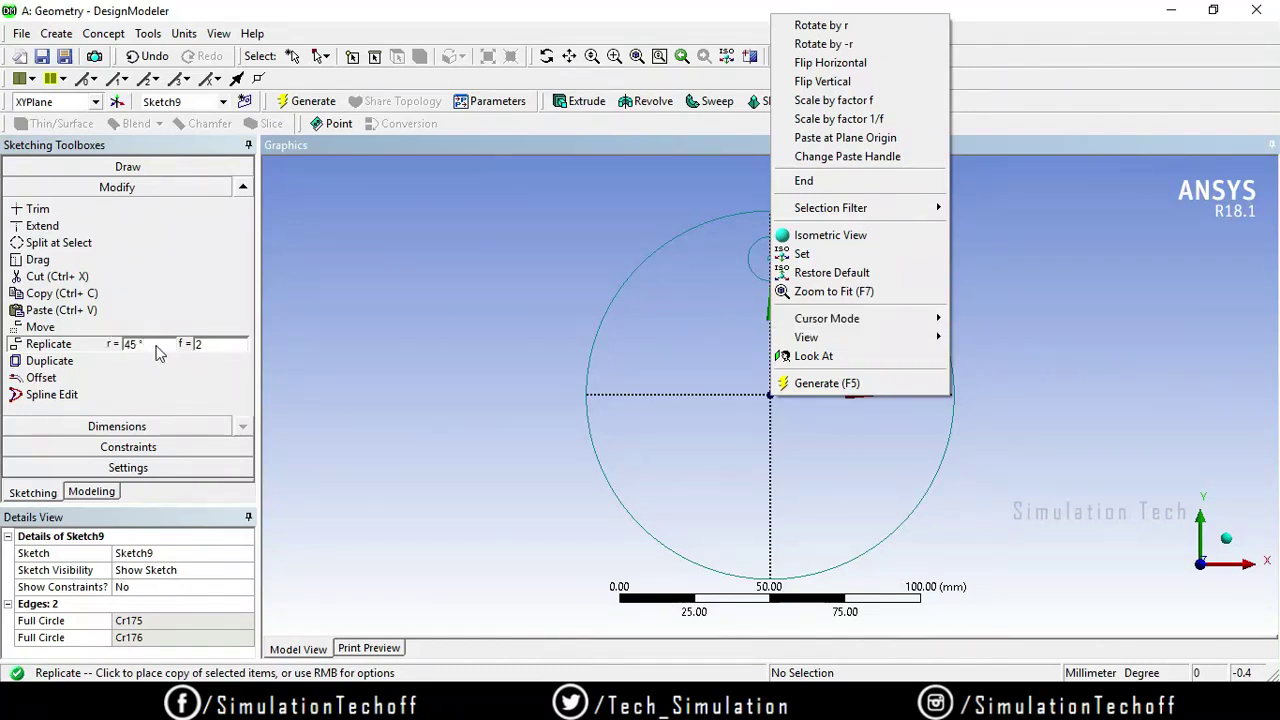
{"action": "left_click", "coordinate": [866, 27]}
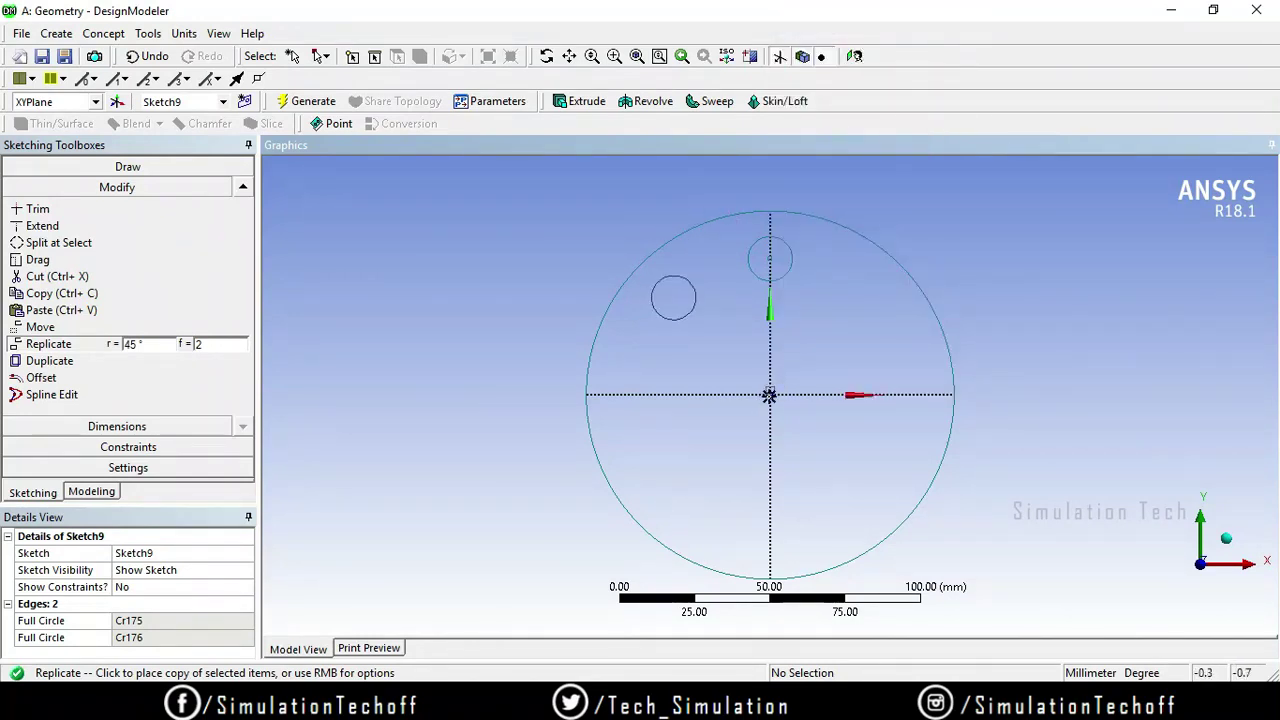
{"action": "left_click", "coordinate": [768, 395]}
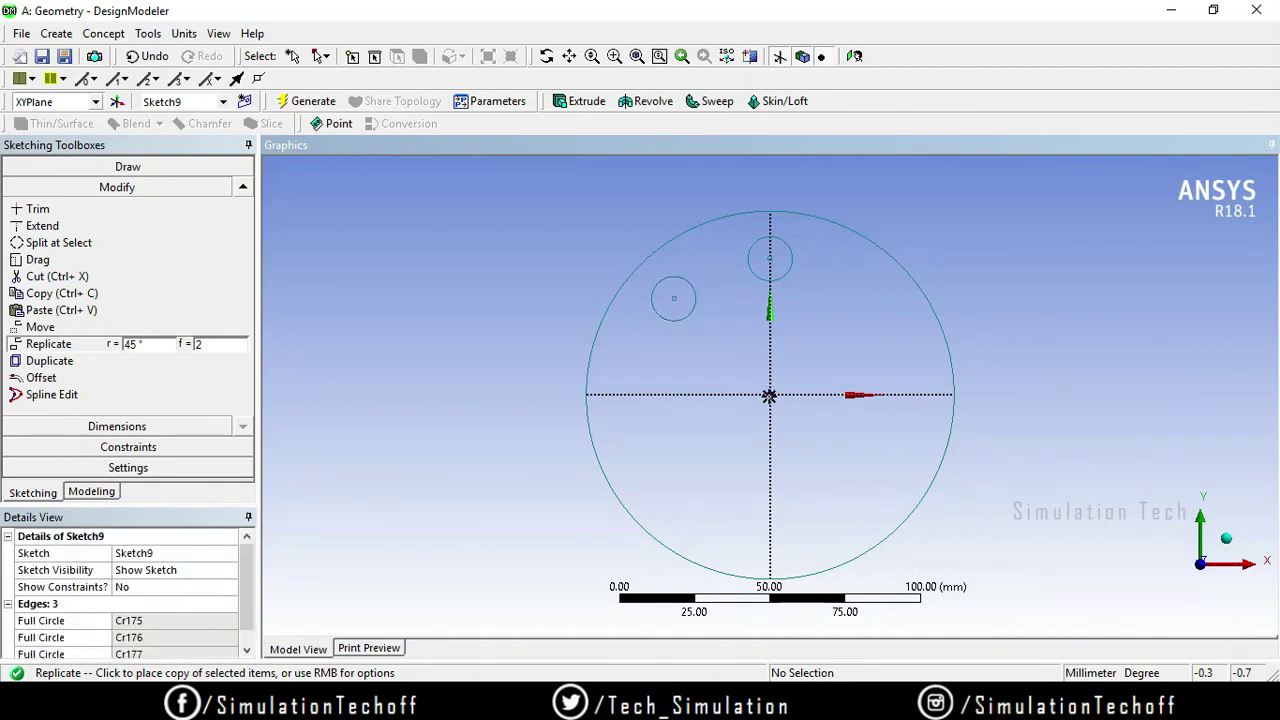
{"action": "right_click", "coordinate": [769, 395]}
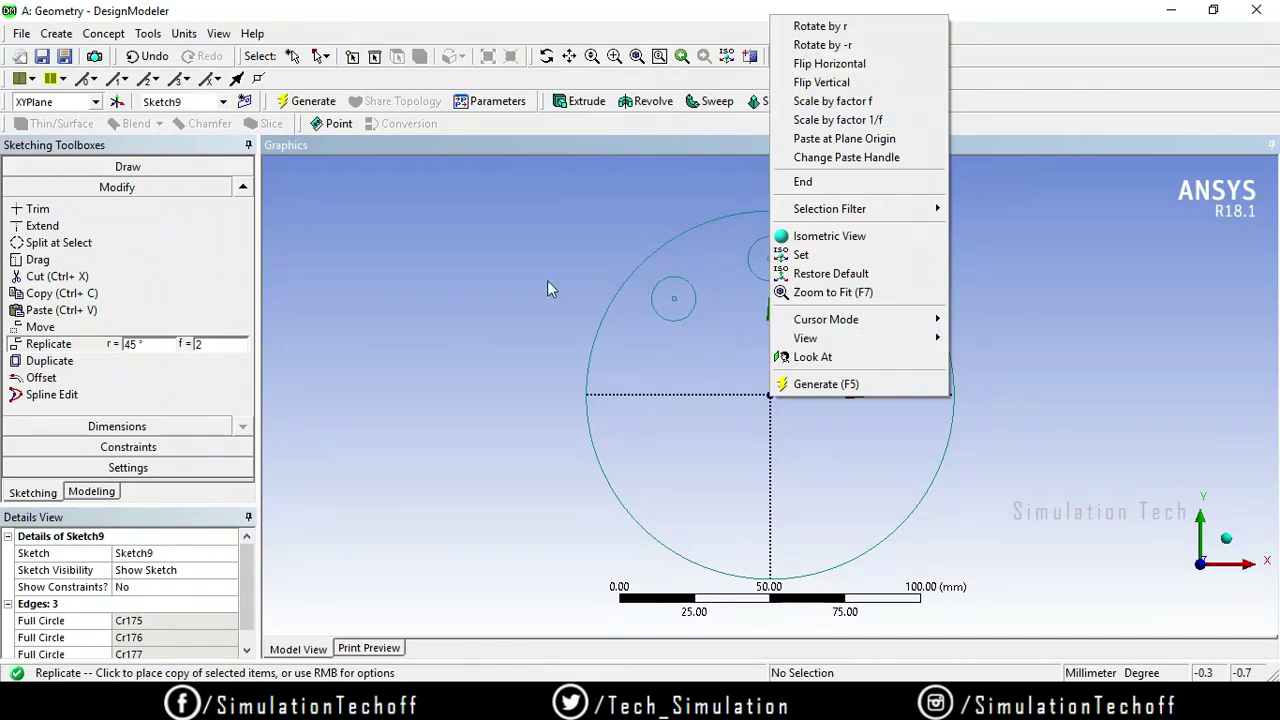
{"action": "left_click", "coordinate": [868, 64]}
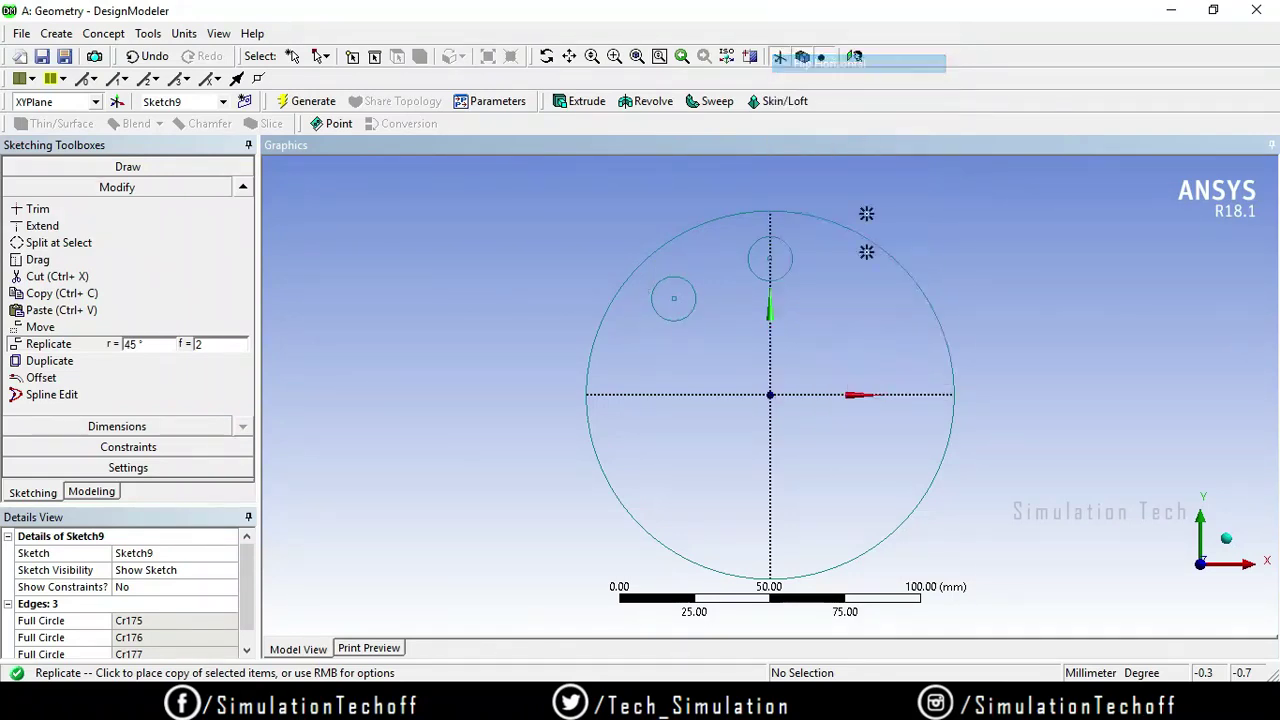
{"action": "left_click", "coordinate": [772, 394]}
Step: Flip the copy vertically to place a lower-right circle, and flip it horizontally to place a lower-left circle, anchored at the origin
{"action": "right_click", "coordinate": [772, 394]}
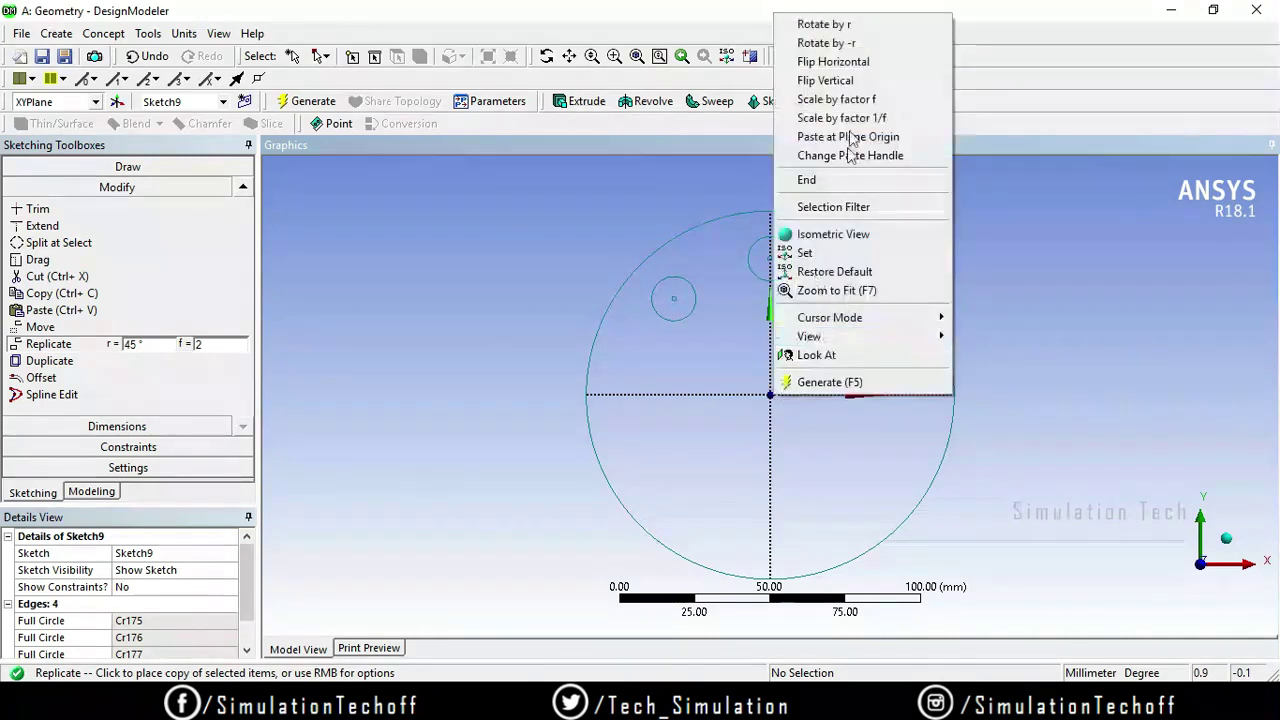
{"action": "left_click", "coordinate": [858, 81]}
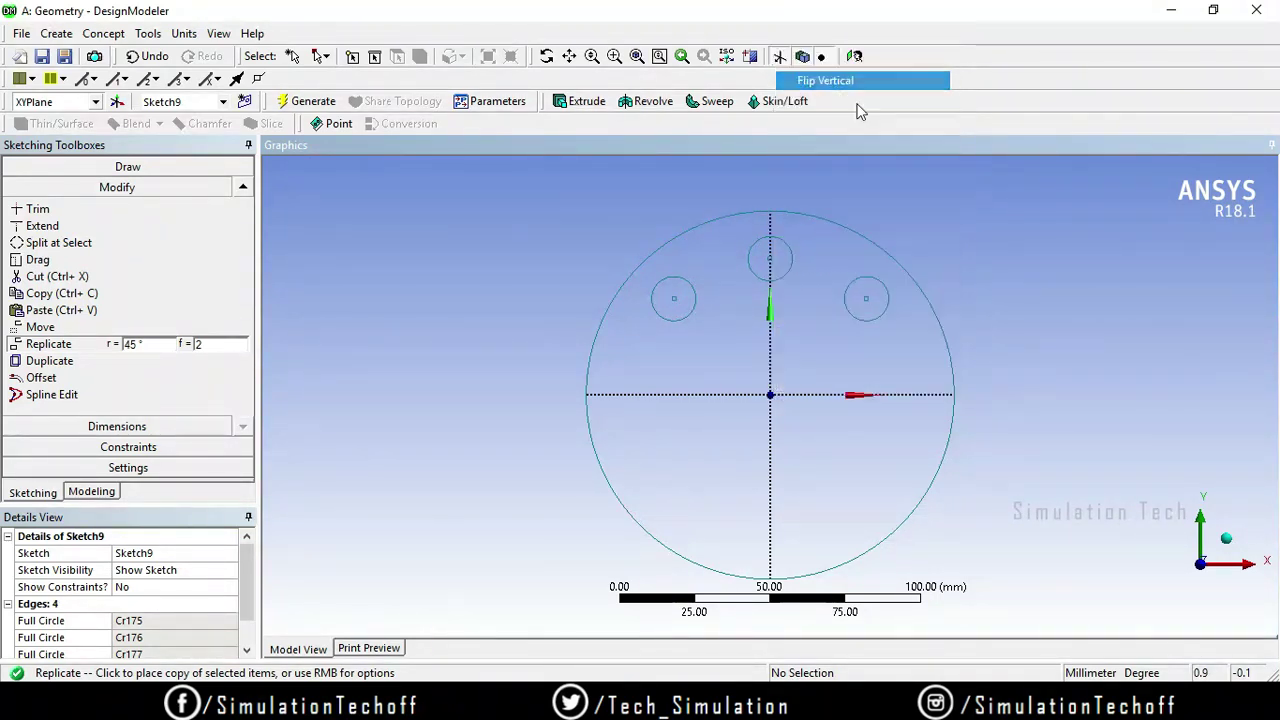
{"action": "left_click", "coordinate": [770, 391]}
{"action": "right_click", "coordinate": [771, 393]}
{"action": "left_click", "coordinate": [862, 58]}
{"action": "left_click", "coordinate": [770, 394]}
Step: Rotate the copy by 45° to place the bottom circle, and by 45° twice more to place the right-hand circle, anchored at the origin
{"action": "right_click", "coordinate": [770, 394]}
{"action": "left_click", "coordinate": [842, 27]}
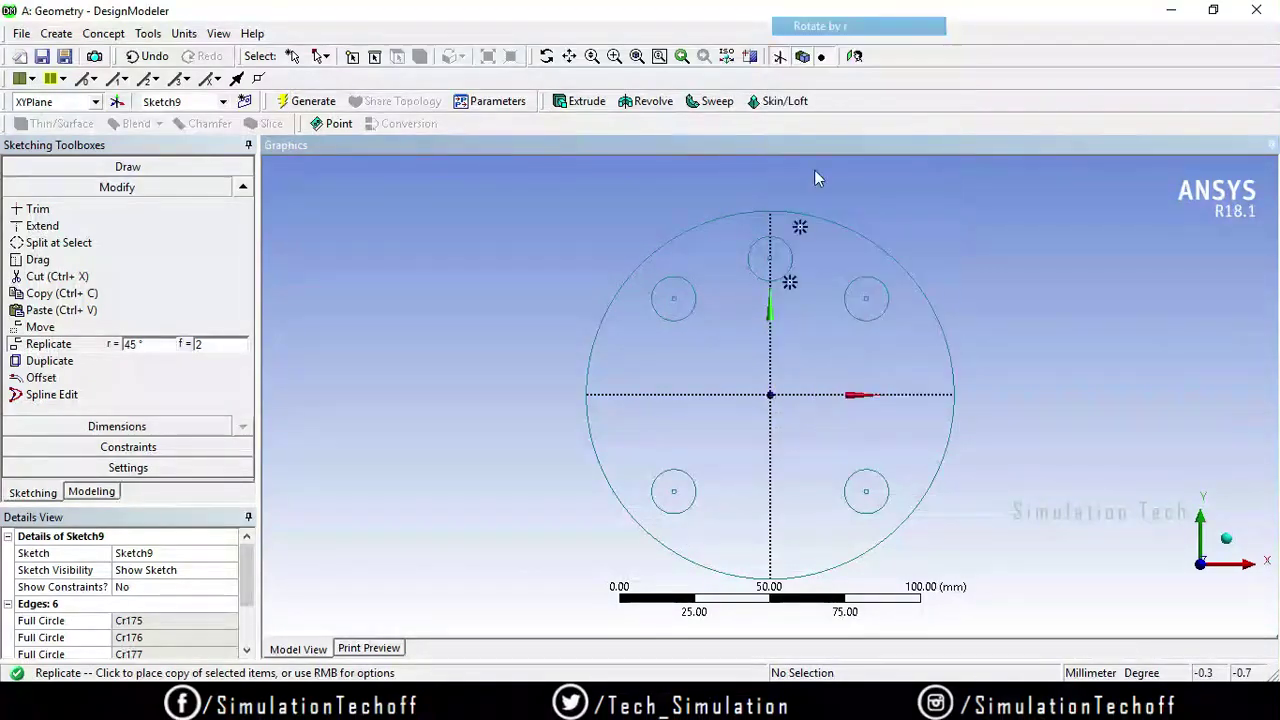
{"action": "left_click", "coordinate": [768, 392]}
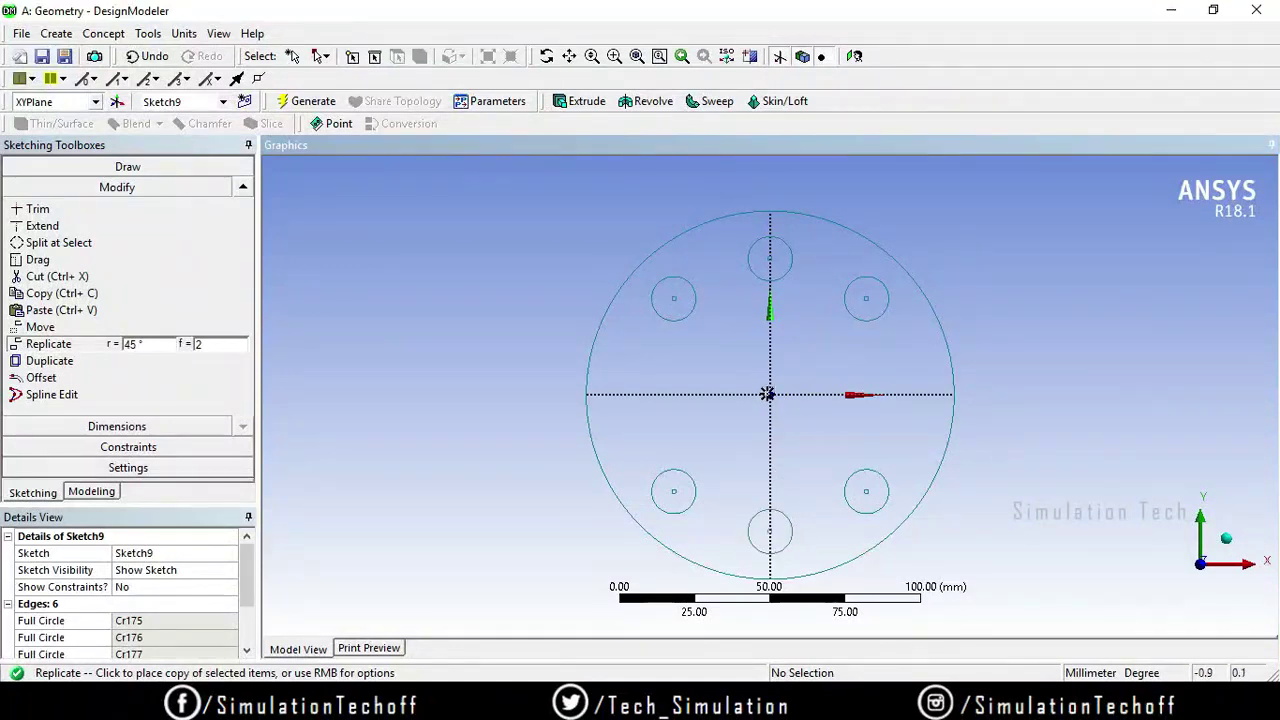
{"action": "right_click", "coordinate": [769, 394]}
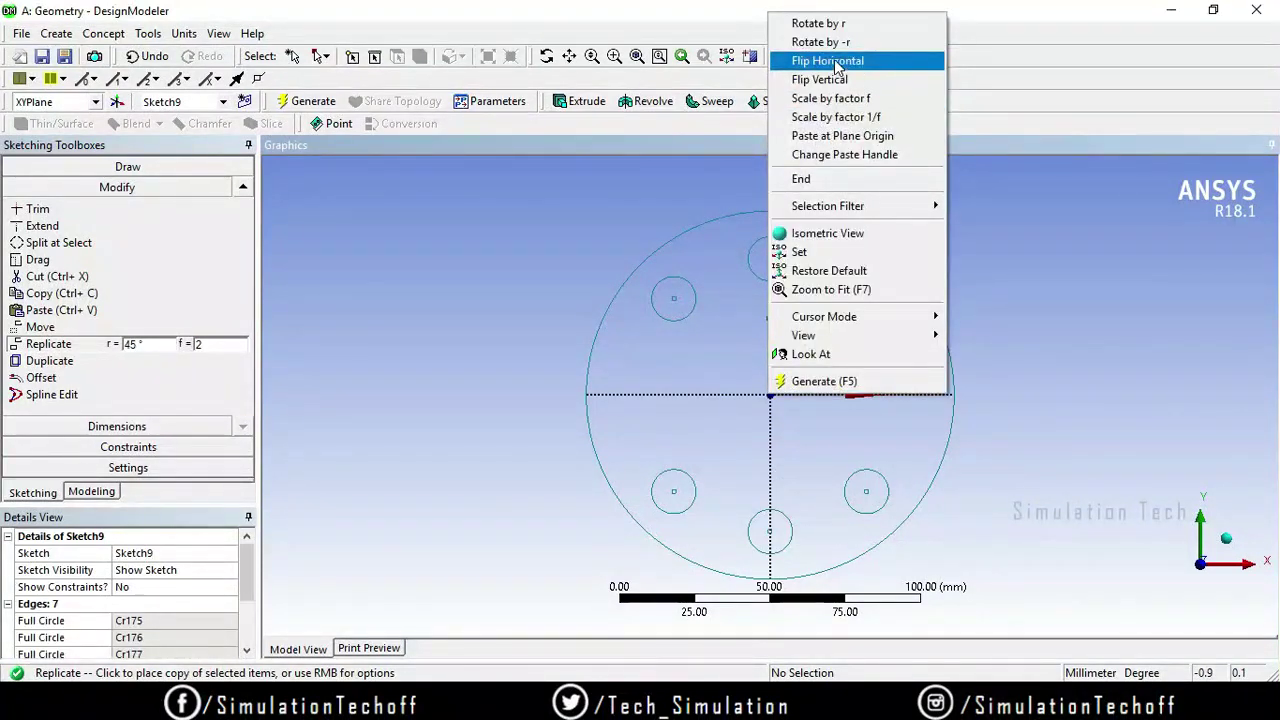
{"action": "left_click", "coordinate": [838, 23]}
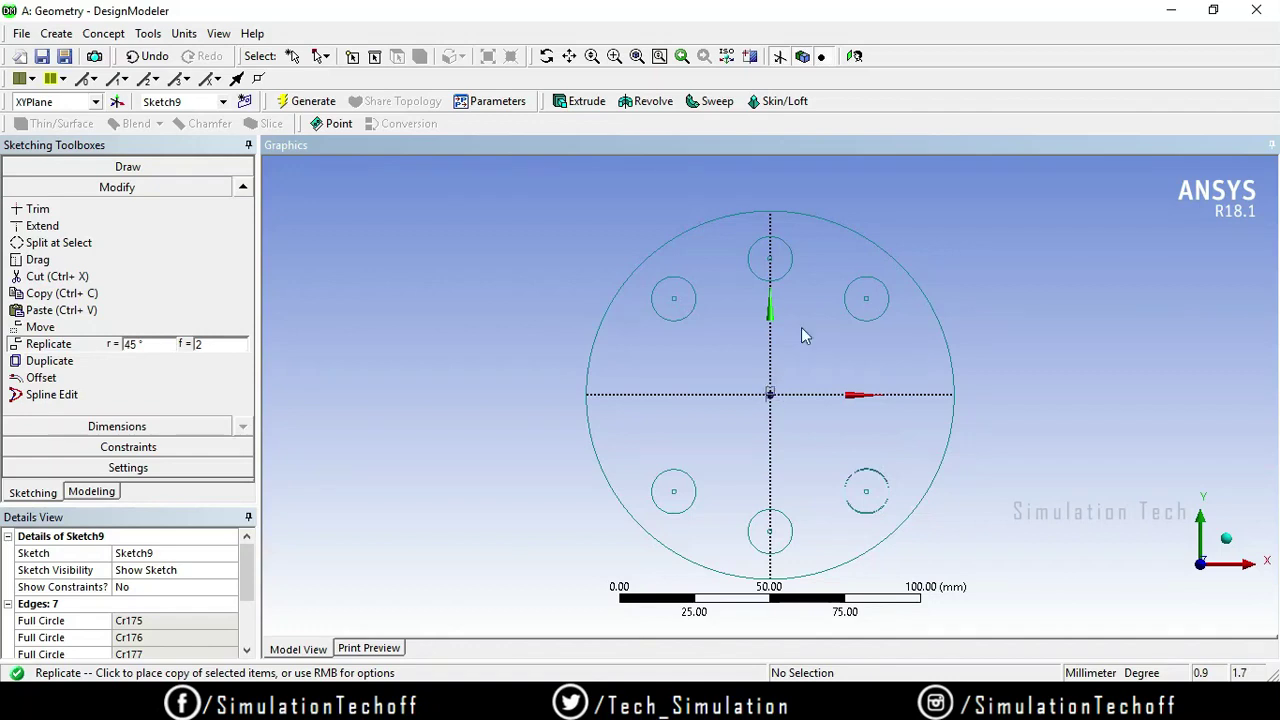
{"action": "right_click", "coordinate": [771, 391]}
{"action": "left_click", "coordinate": [840, 14]}
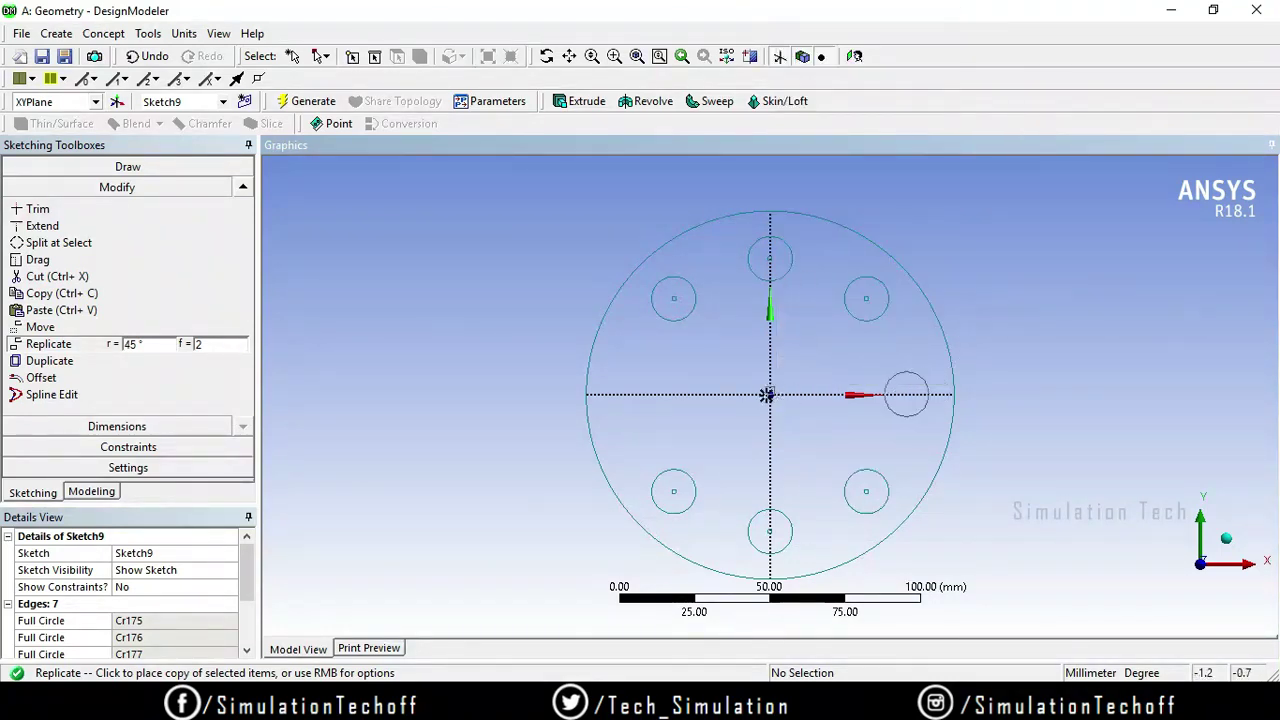
{"action": "left_click", "coordinate": [768, 393]}
Step: Flip the copy vertically and horizontally and place it at the origin handle as the left-hand circle on the horizontal axis
{"action": "right_click", "coordinate": [770, 393]}
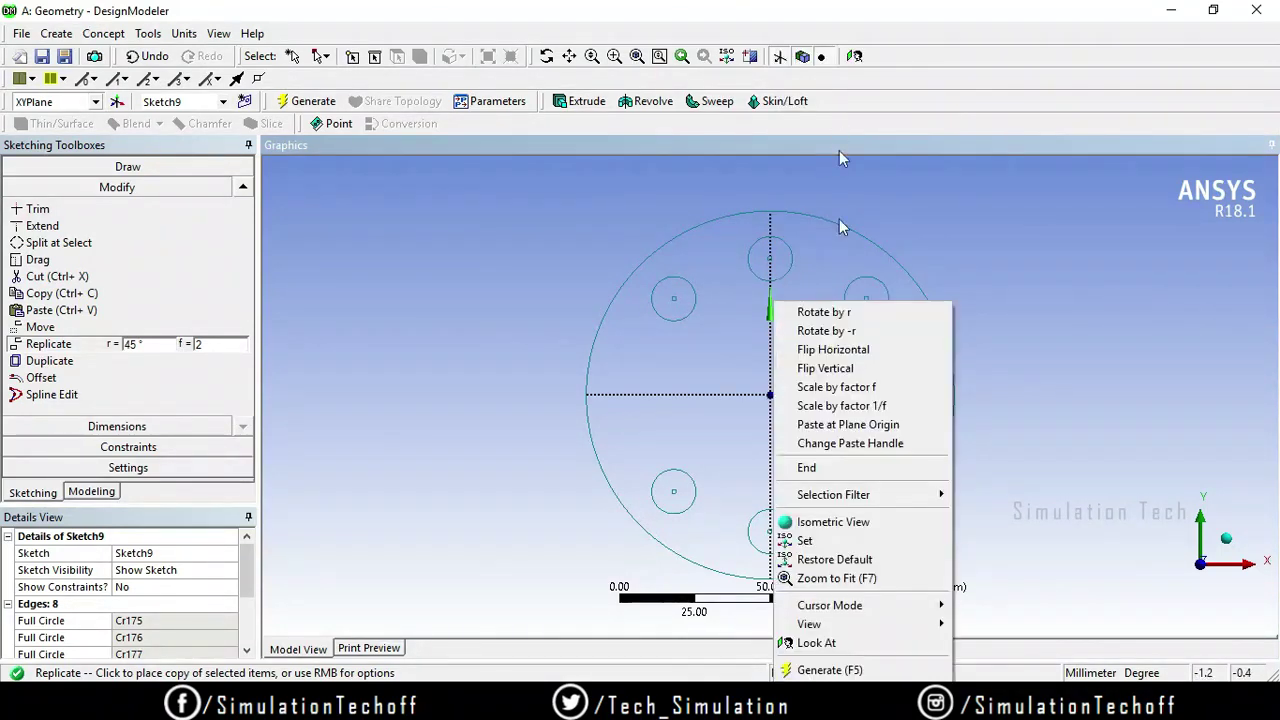
{"action": "left_click", "coordinate": [847, 372]}
{"action": "right_click", "coordinate": [768, 394]}
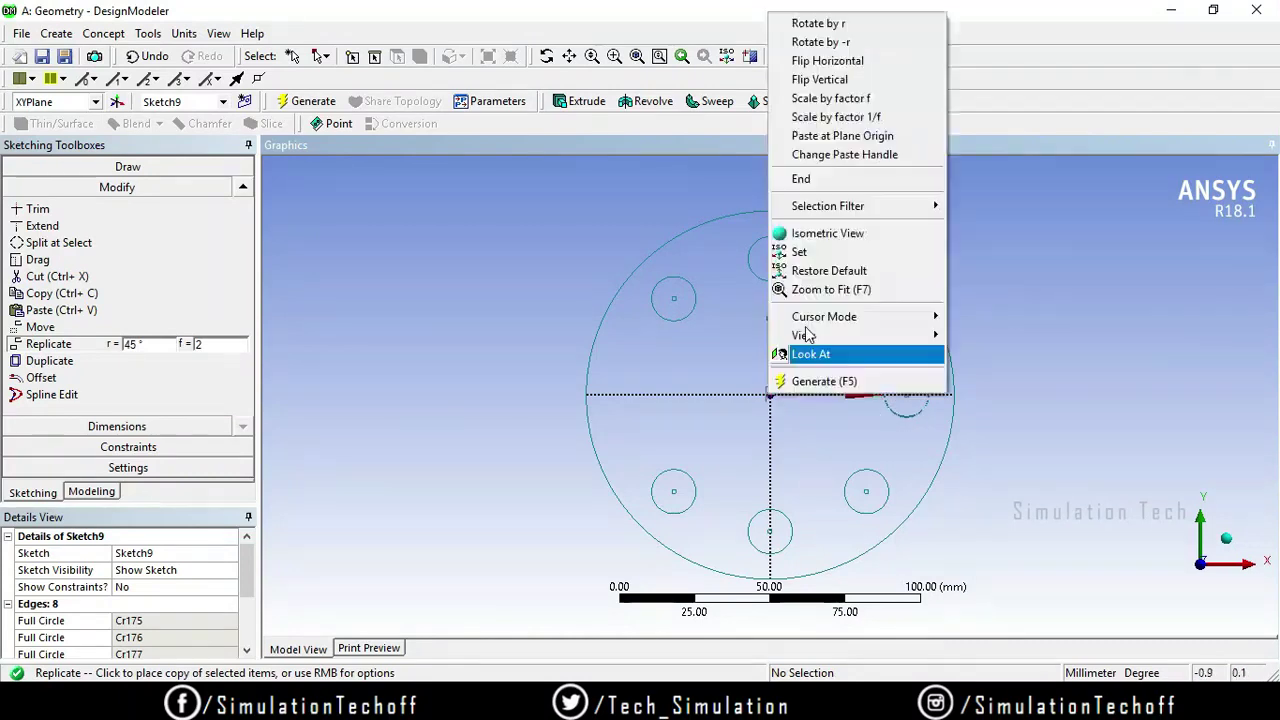
{"action": "left_click", "coordinate": [835, 61]}
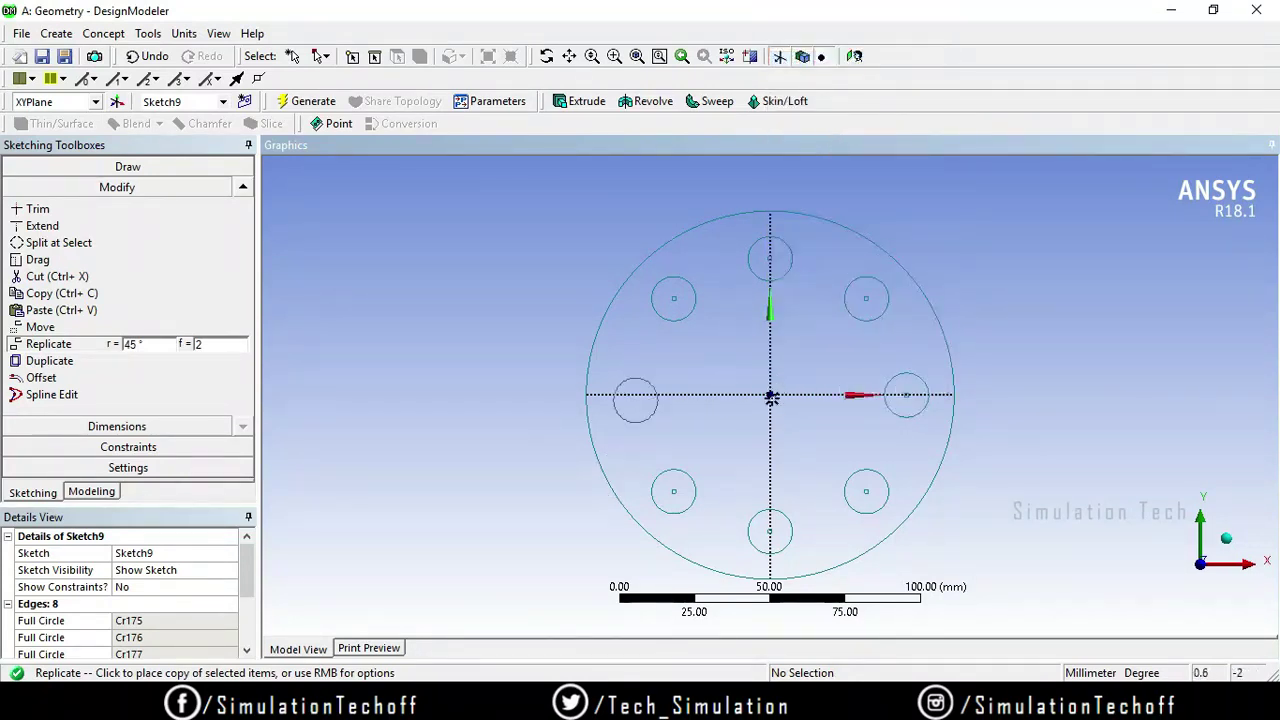
{"action": "left_click", "coordinate": [771, 393]}
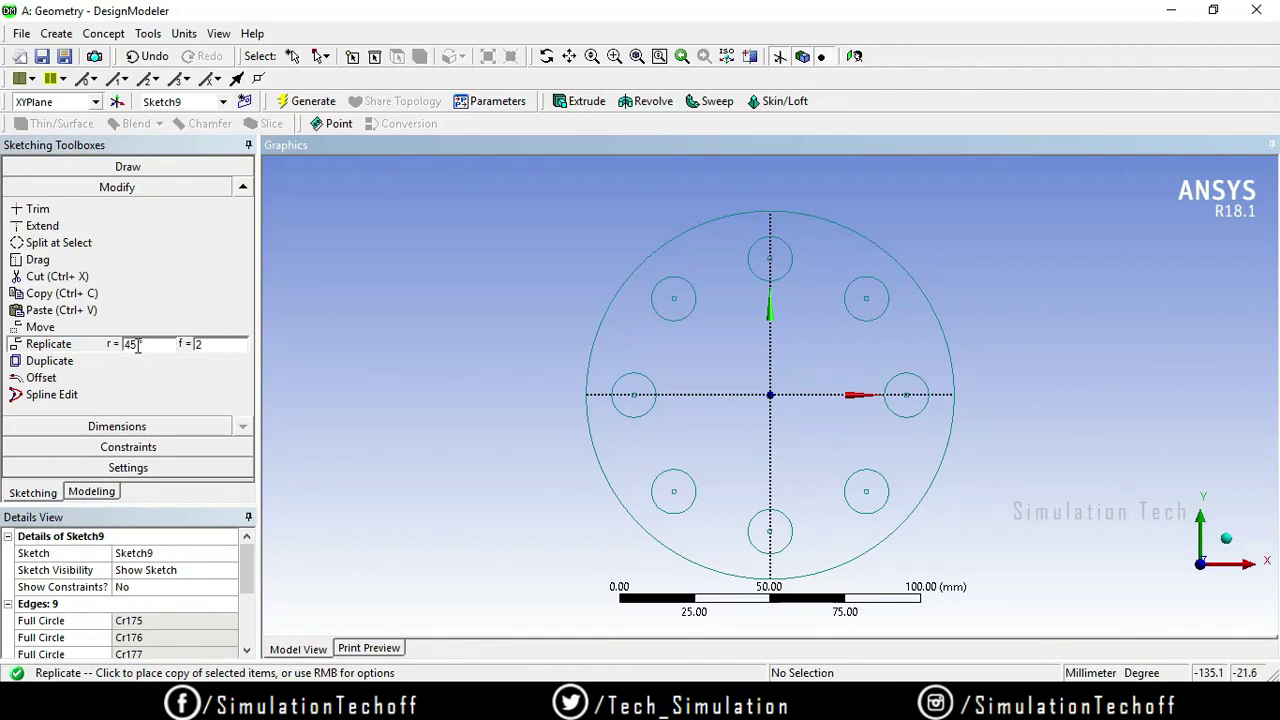
{"action": "left_click", "coordinate": [100, 363]}
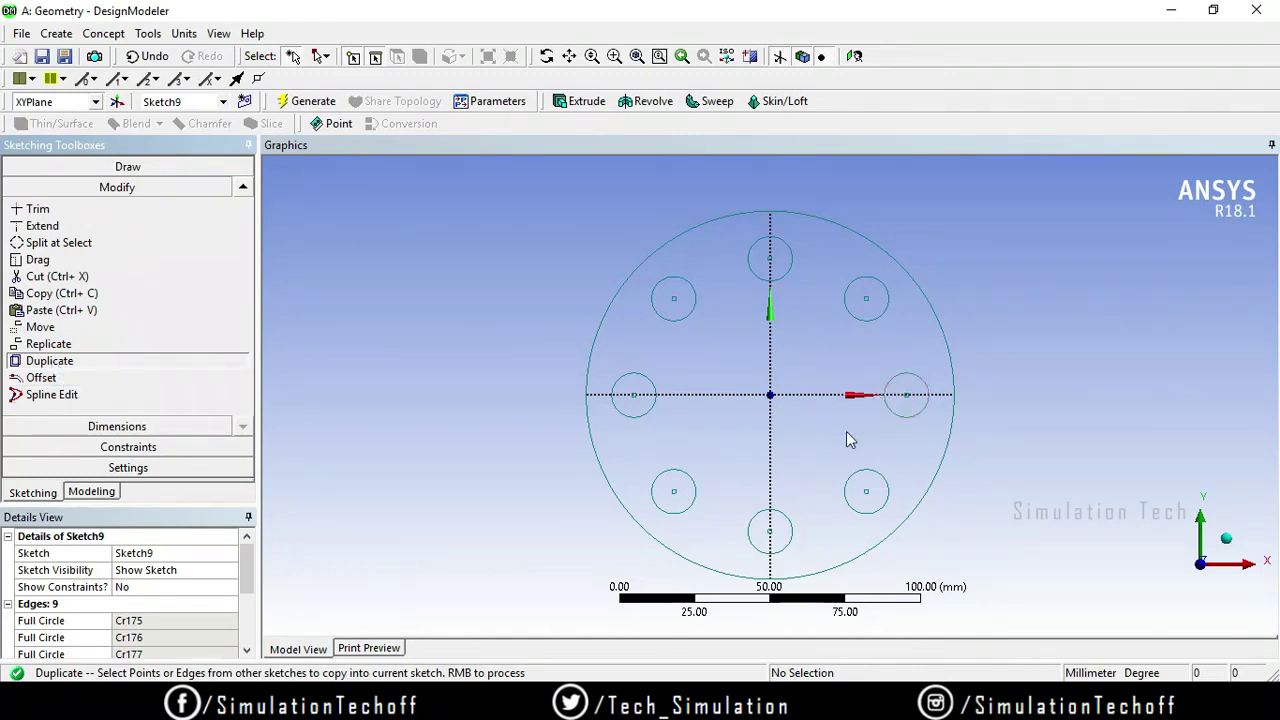
{"action": "scroll", "coordinate": [826, 441], "scroll_direction": "down", "scroll_amount": 4}
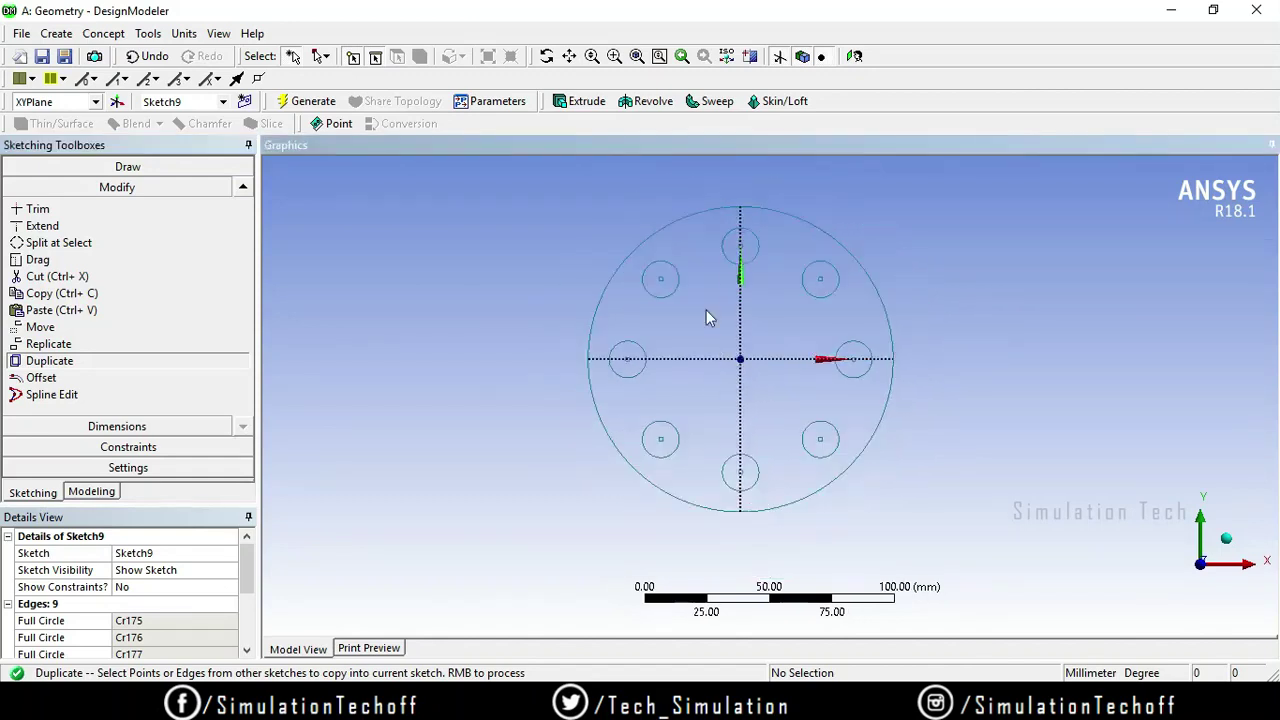
Step: Offset the large outer circle outward repeatedly to create a series of concentric circles around it
{"action": "left_click", "coordinate": [101, 386]}
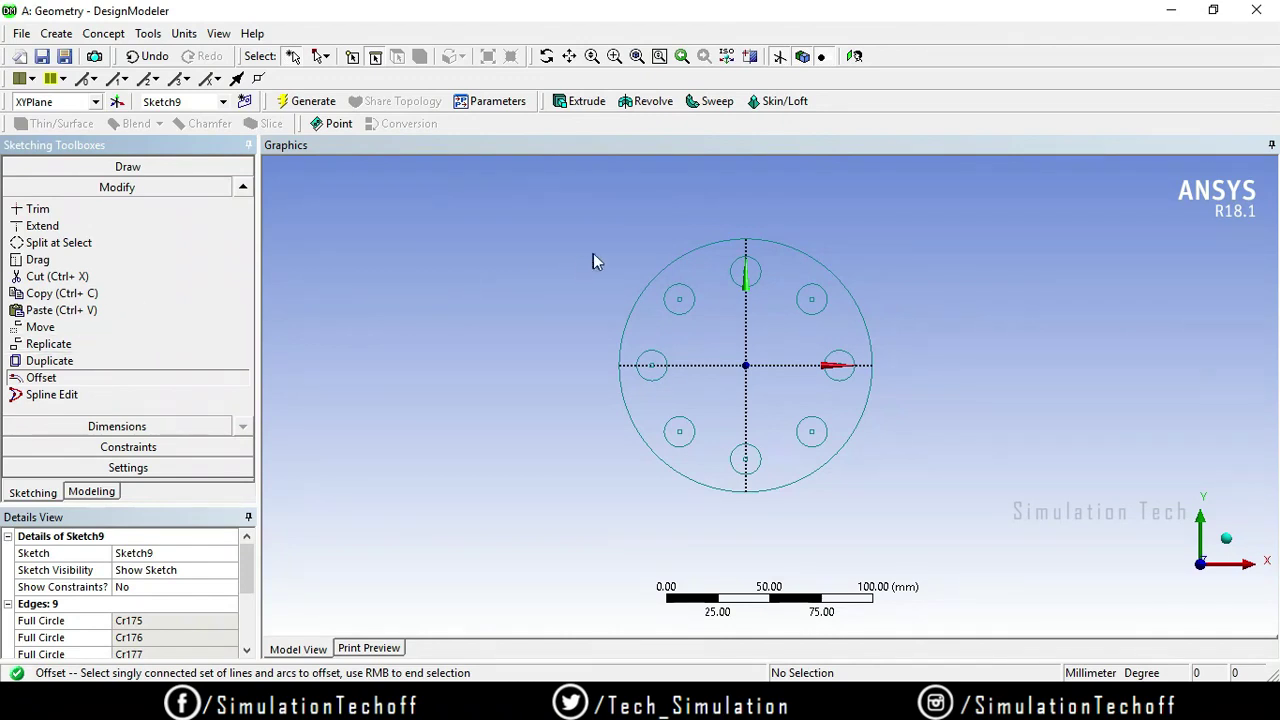
{"action": "left_click", "coordinate": [785, 250]}
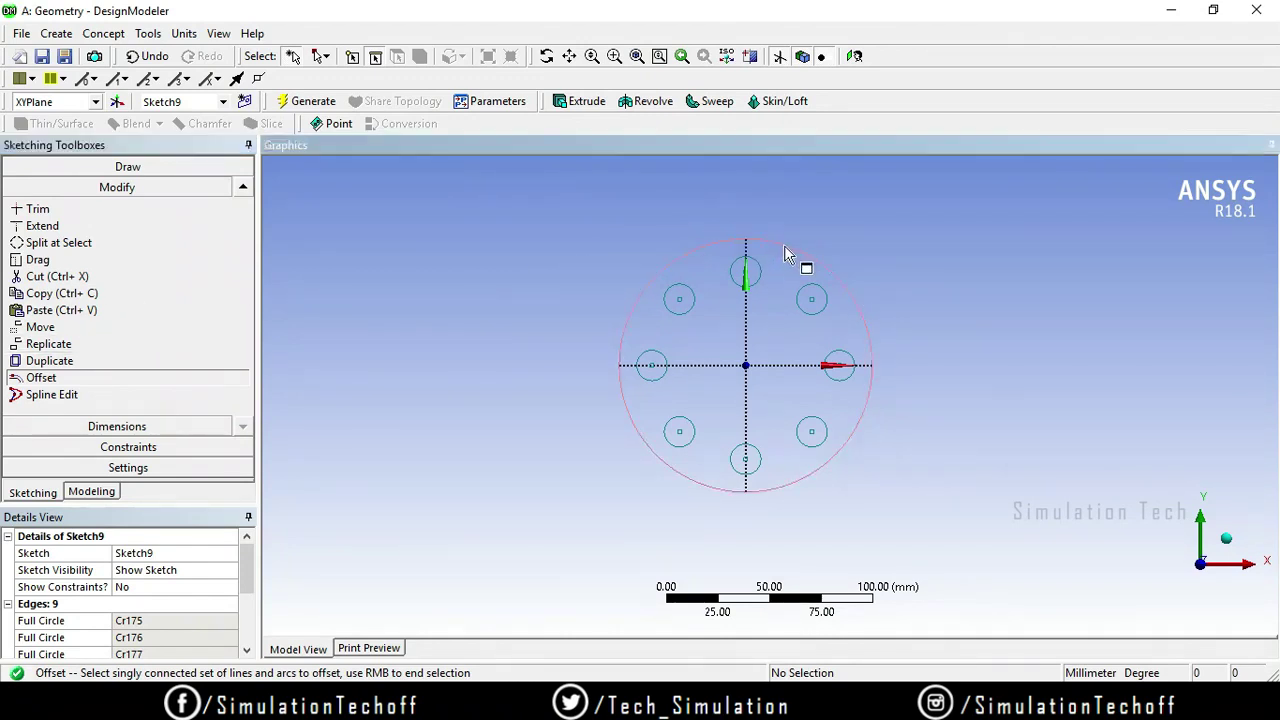
{"action": "right_click", "coordinate": [913, 278]}
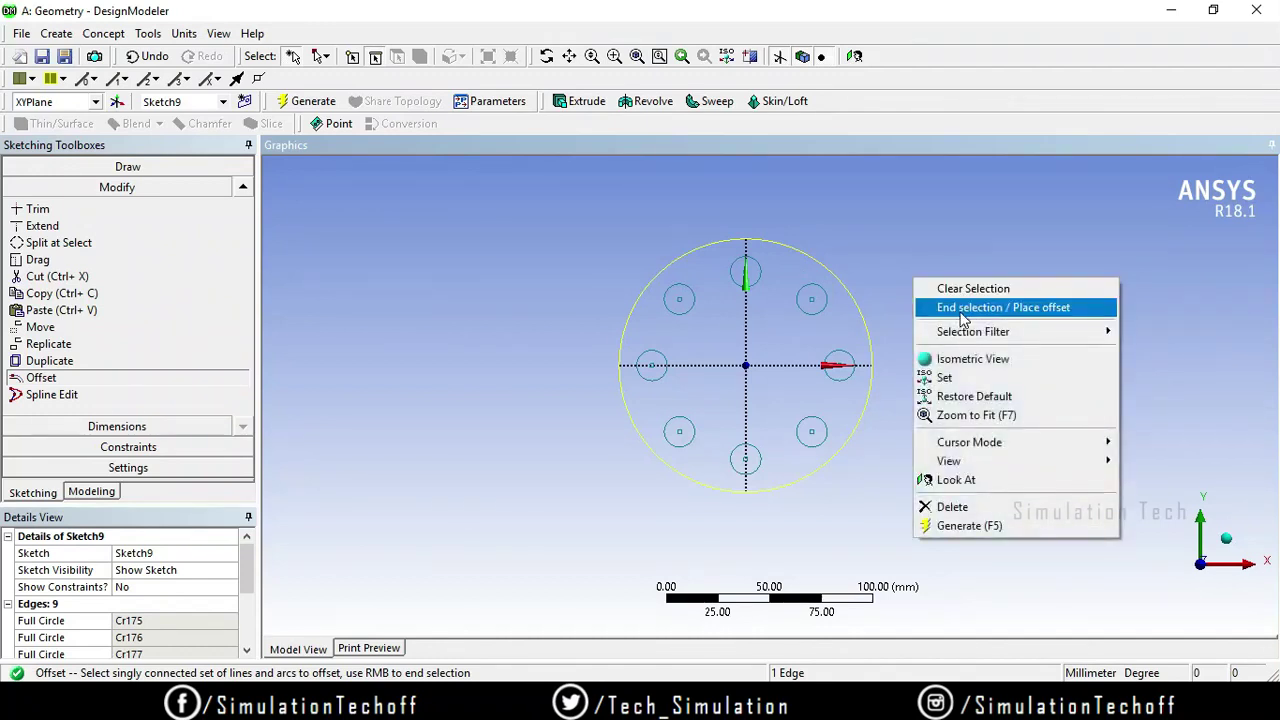
{"action": "left_click", "coordinate": [1052, 313]}
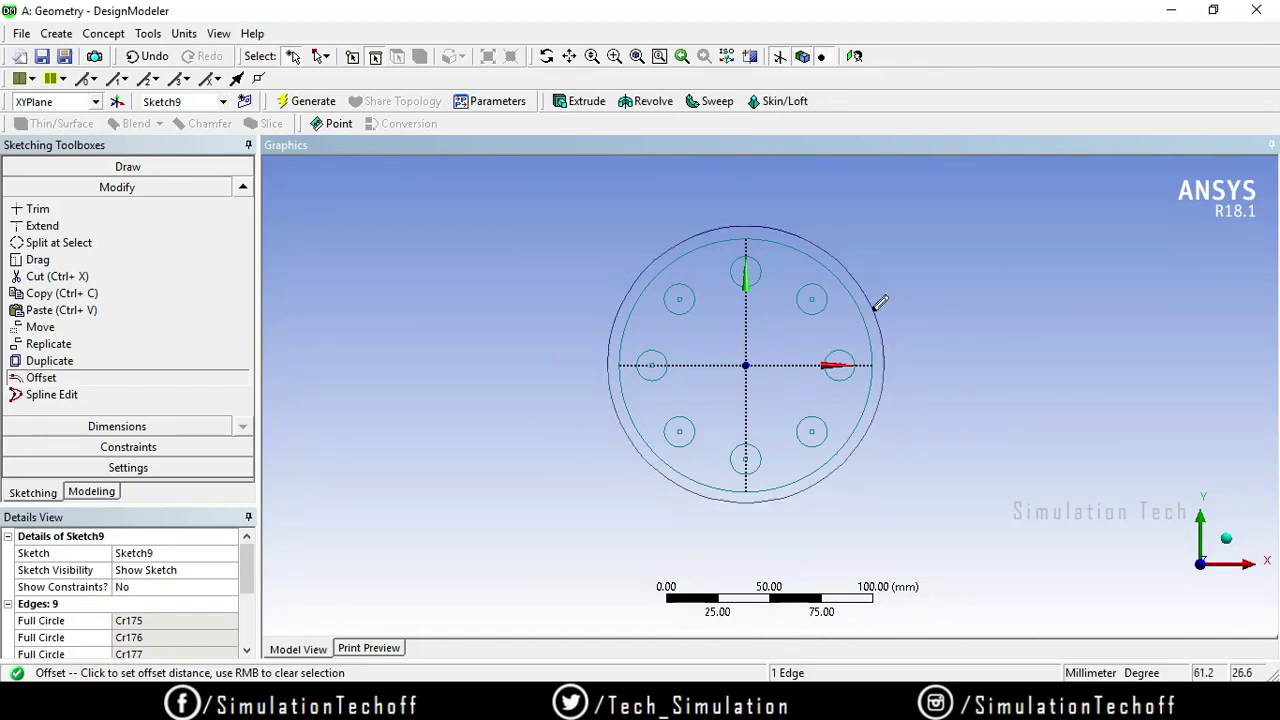
{"action": "left_click", "coordinate": [890, 301]}
{"action": "left_click", "coordinate": [920, 296]}
{"action": "left_click", "coordinate": [950, 292]}
{"action": "left_click", "coordinate": [975, 289]}
{"action": "left_click", "coordinate": [995, 286]}
{"action": "left_click", "coordinate": [1080, 270]}
{"action": "left_click", "coordinate": [1104, 266]}
{"action": "left_click", "coordinate": [1085, 268]}
{"action": "left_click", "coordinate": [1065, 270]}
{"action": "left_click", "coordinate": [1172, 307]}
{"action": "left_click", "coordinate": [1172, 307]}
{"action": "left_click", "coordinate": [1172, 307]}
{"action": "left_click", "coordinate": [1172, 307]}
{"action": "left_click", "coordinate": [1172, 307]}
{"action": "left_click", "coordinate": [1171, 307]}
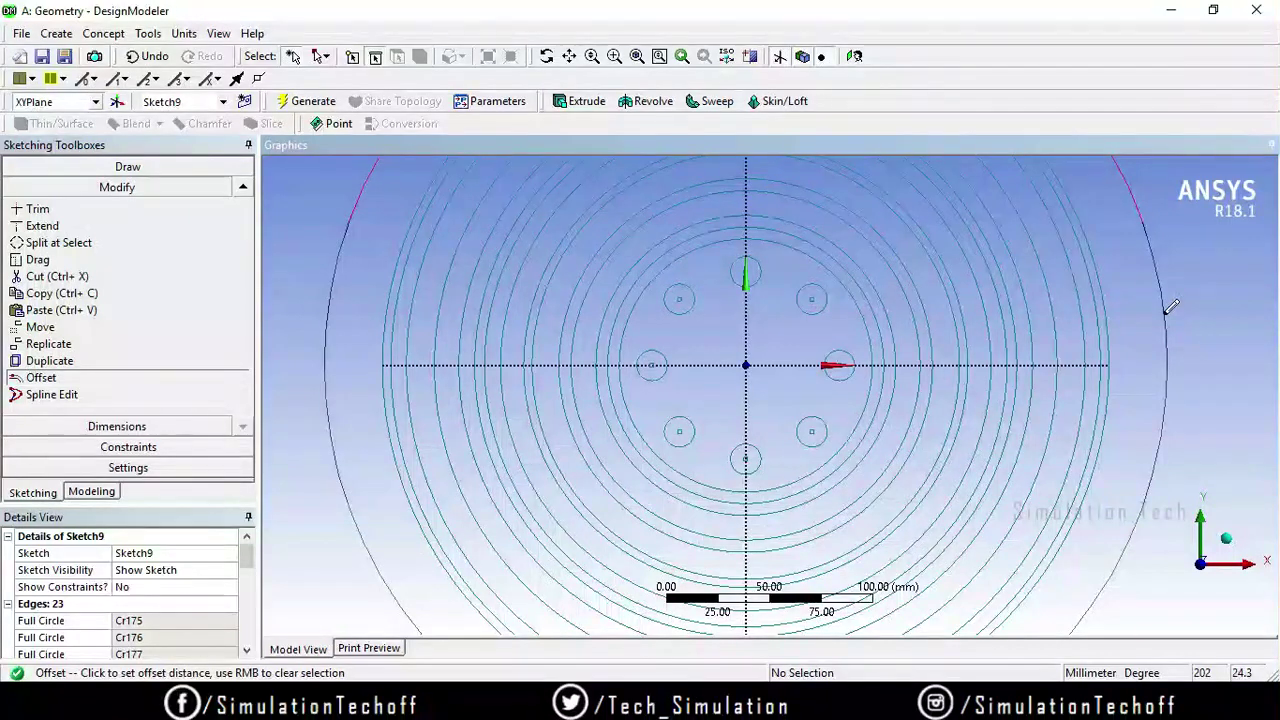
{"action": "key", "text": "Escape"}
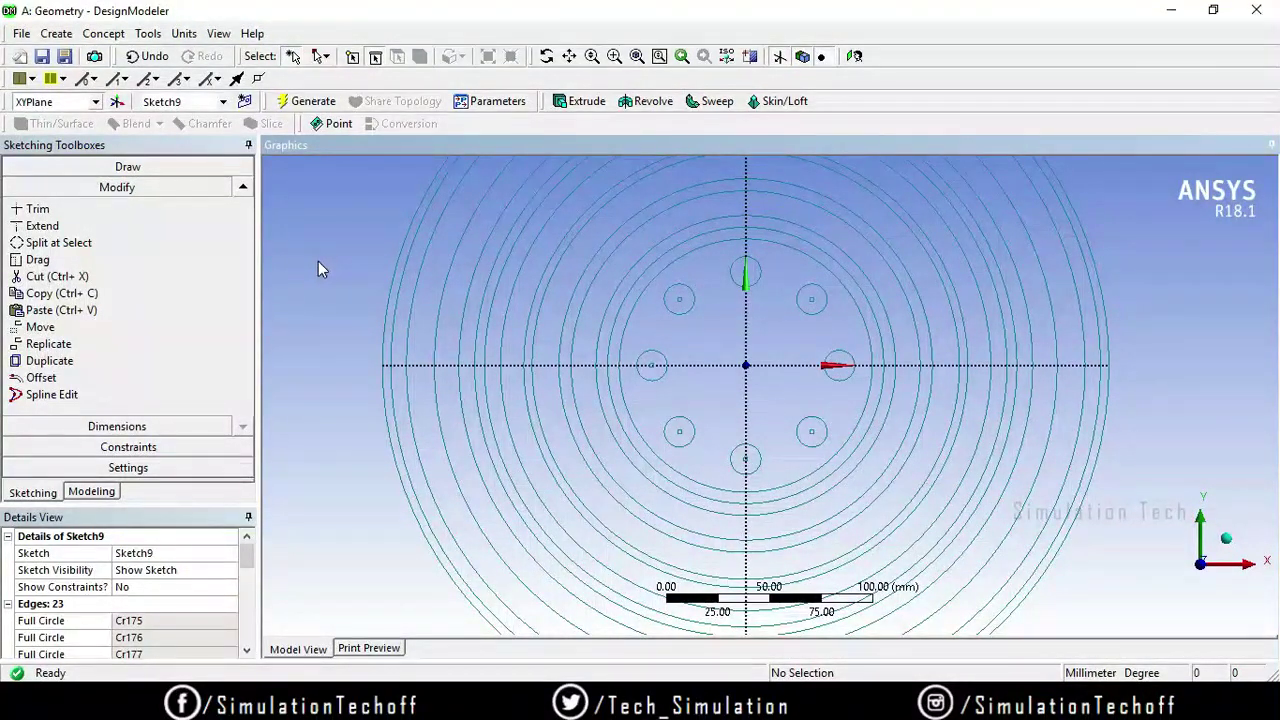
Step: Delete all the concentric offset circles outside the original large circle
{"action": "mouse_move", "coordinate": [334, 249]}
{"action": "left_mouse_down"}
{"action": "mouse_move", "coordinate": [426, 300]}
{"action": "mouse_move", "coordinate": [568, 333]}
{"action": "mouse_move", "coordinate": [610, 359]}
{"action": "mouse_move", "coordinate": [379, 335]}
{"action": "mouse_move", "coordinate": [323, 314]}
{"action": "left_mouse_up"}
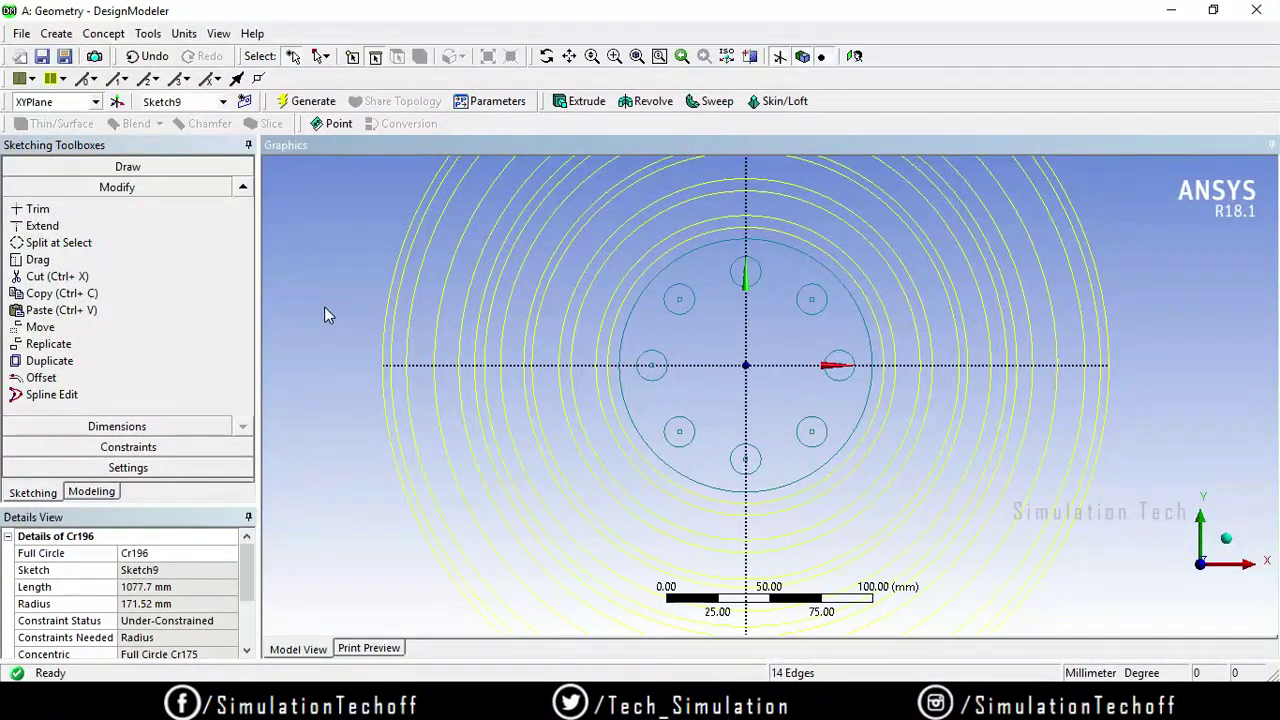
{"action": "key", "text": "Delete"}
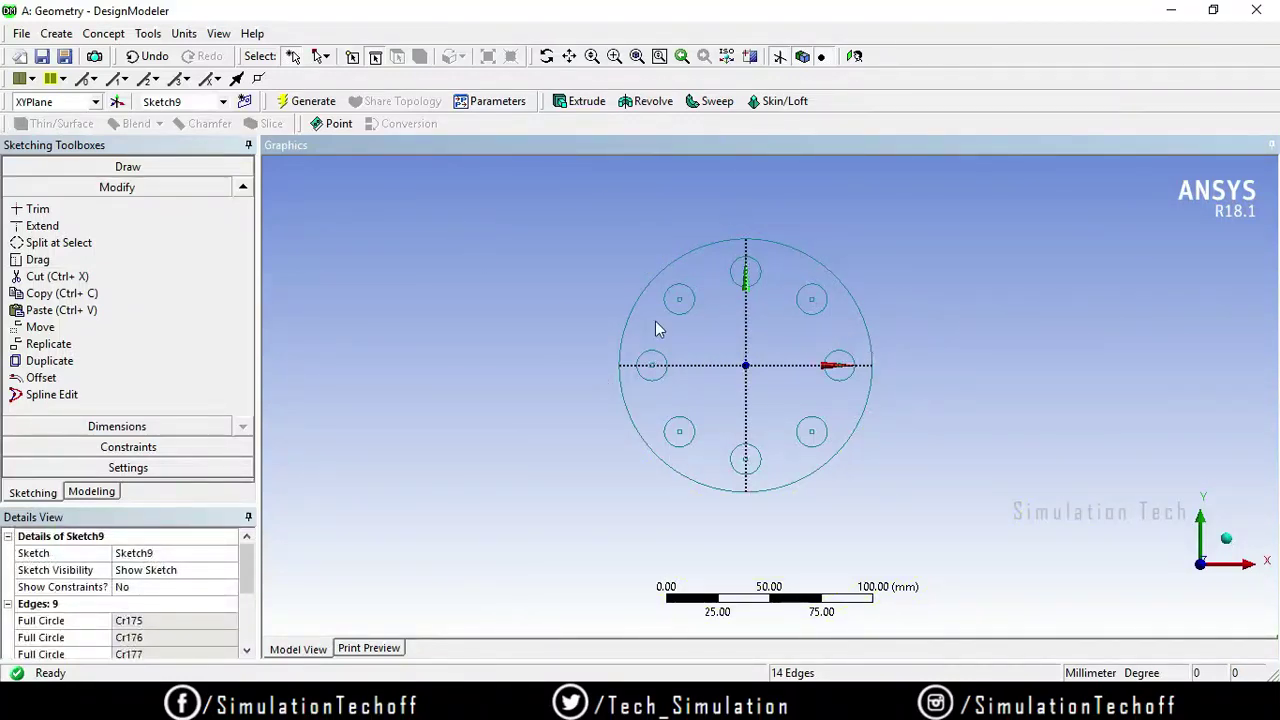
Step: Draw a rectangle about 85 mm wide to the left of the large circle, across the horizontal axis
{"action": "left_click", "coordinate": [80, 168]}
{"action": "left_click", "coordinate": [80, 273]}
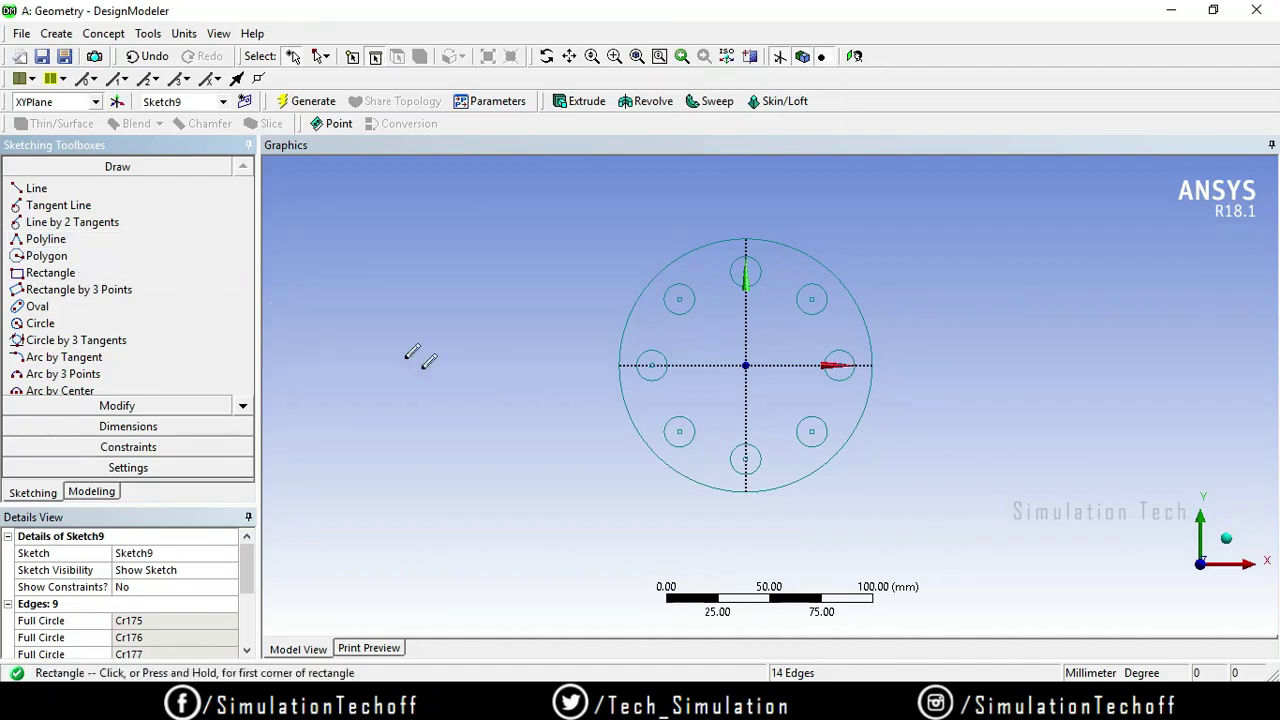
{"action": "left_click", "coordinate": [363, 321]}
{"action": "left_click", "coordinate": [538, 460]}
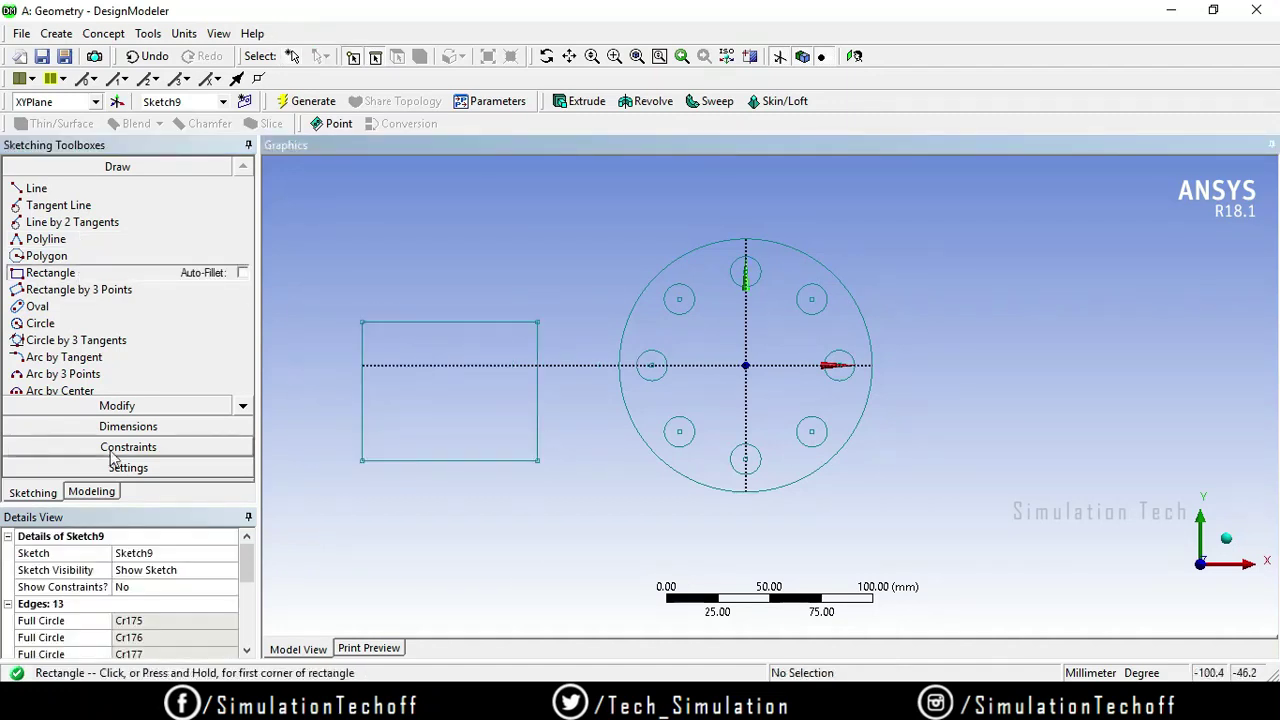
Step: Offset the rectangle's upper edge outward to place a parallel line a short distance above it
{"action": "left_click", "coordinate": [120, 406]}
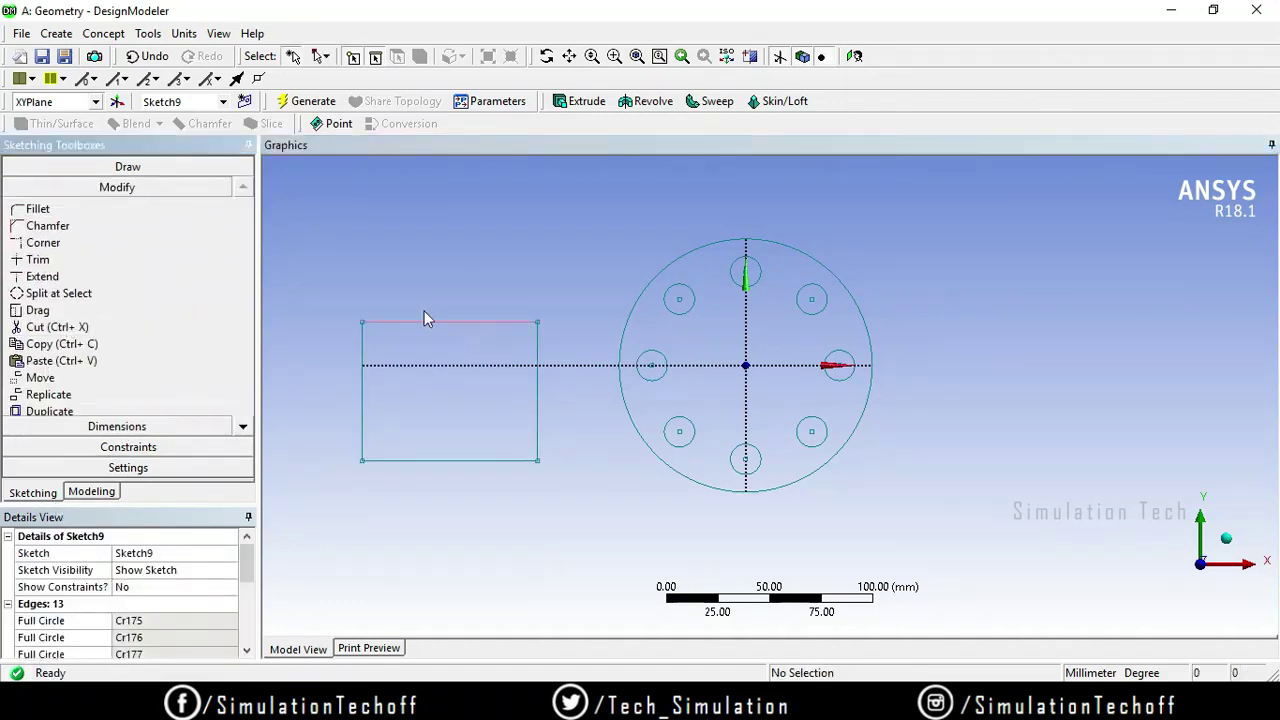
{"action": "left_click", "coordinate": [242, 427]}
{"action": "left_click", "coordinate": [242, 427]}
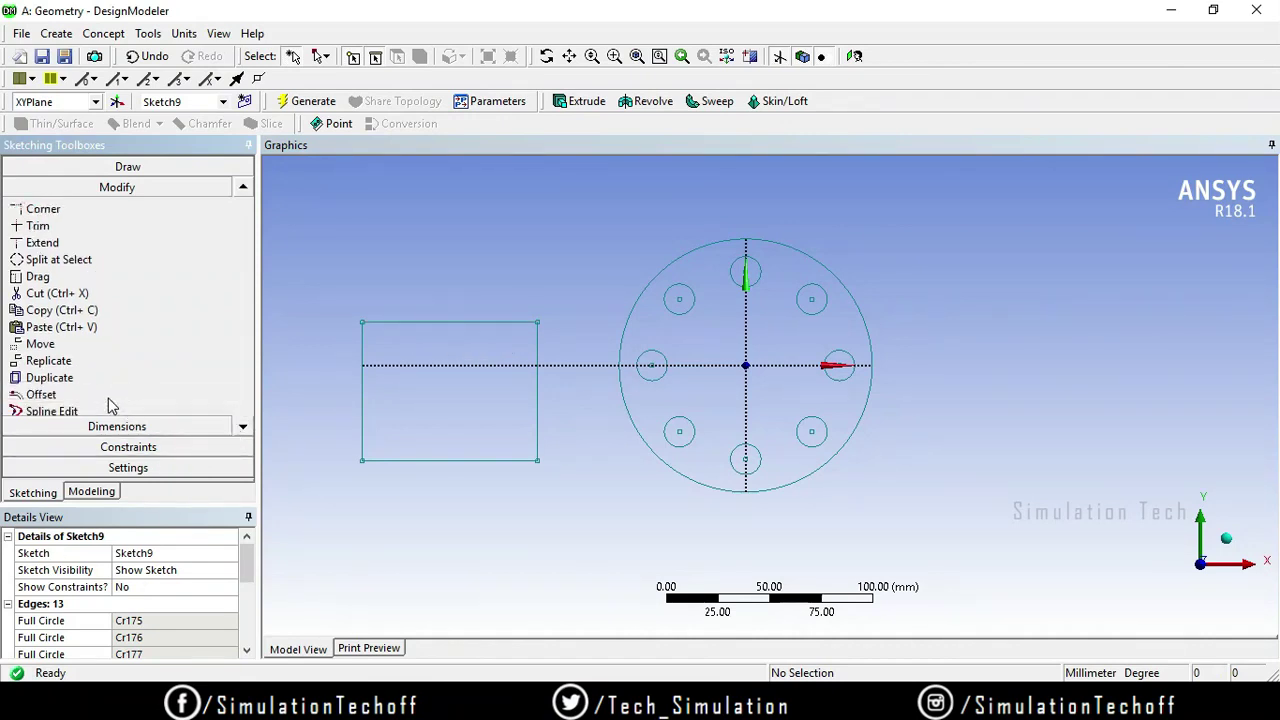
{"action": "left_click", "coordinate": [110, 394]}
{"action": "left_click", "coordinate": [442, 322]}
{"action": "right_click", "coordinate": [472, 262]}
{"action": "left_click", "coordinate": [520, 289]}
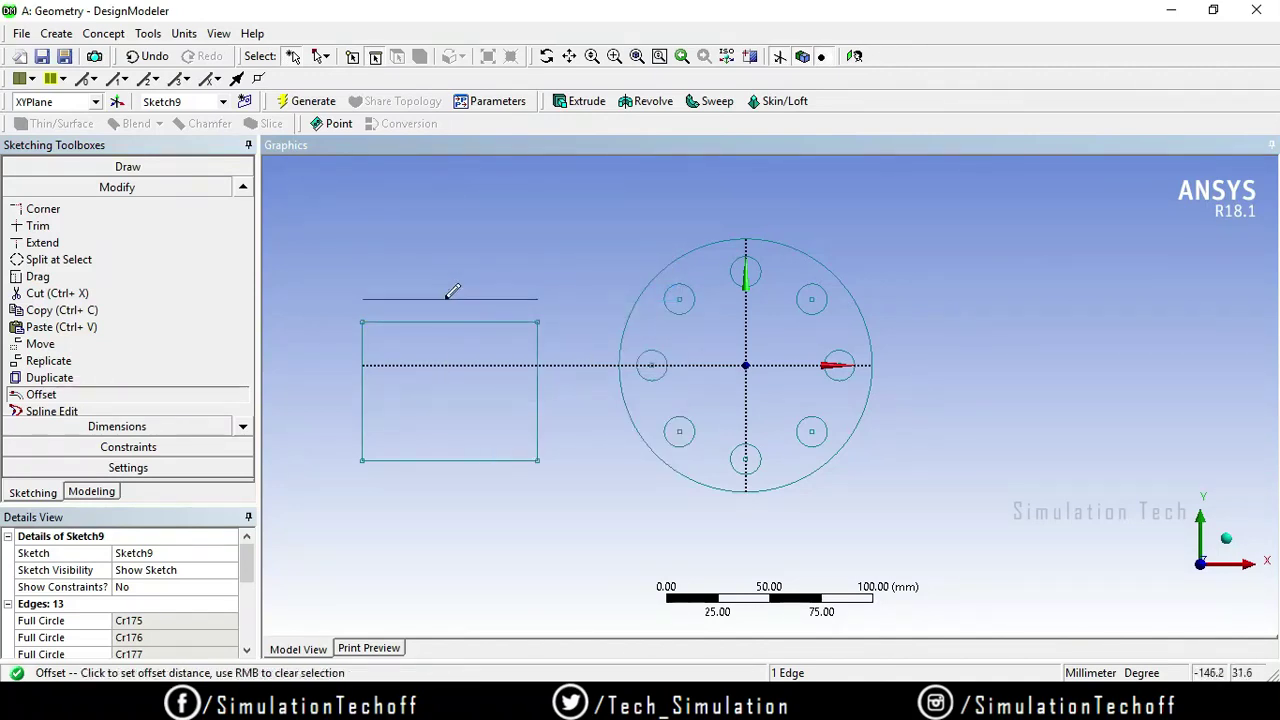
{"action": "left_click", "coordinate": [447, 294]}
{"action": "key", "text": "Escape"}
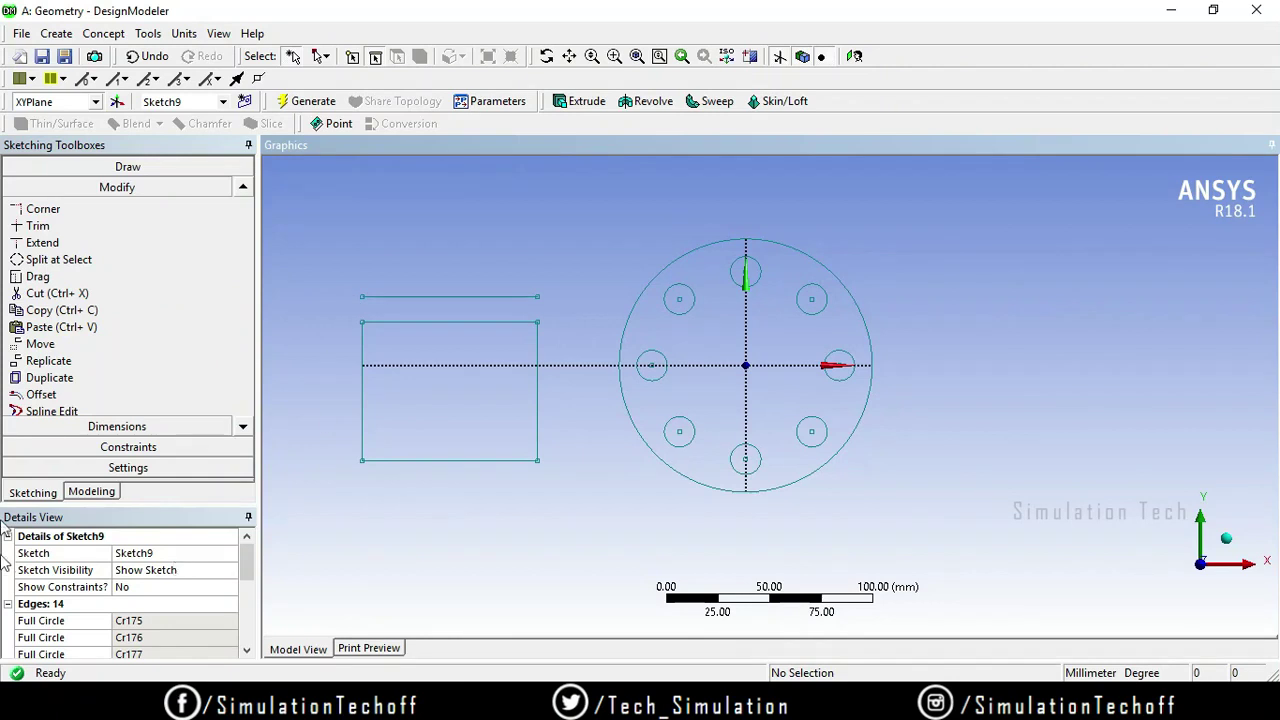
{"action": "left_click", "coordinate": [242, 427]}
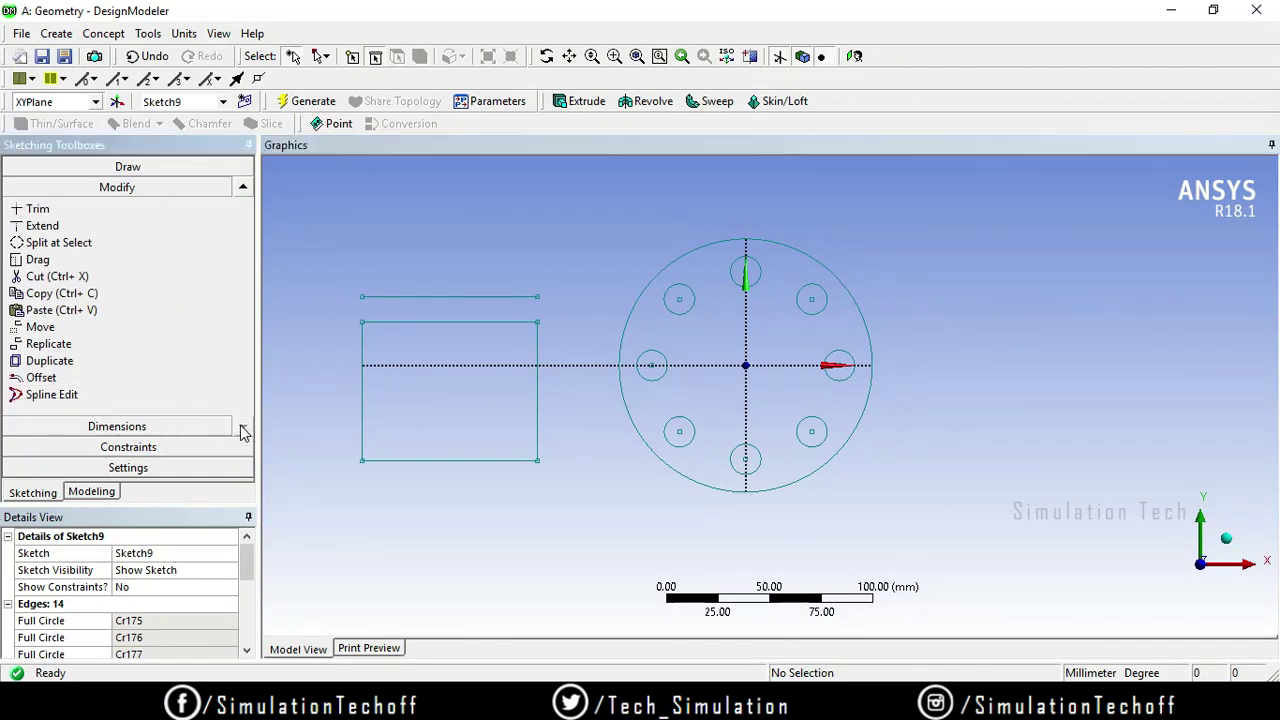
{"action": "left_click", "coordinate": [52, 395]}
{"action": "left_click", "coordinate": [362, 381]}
{"action": "left_click", "coordinate": [398, 461], "text": "ctrl"}
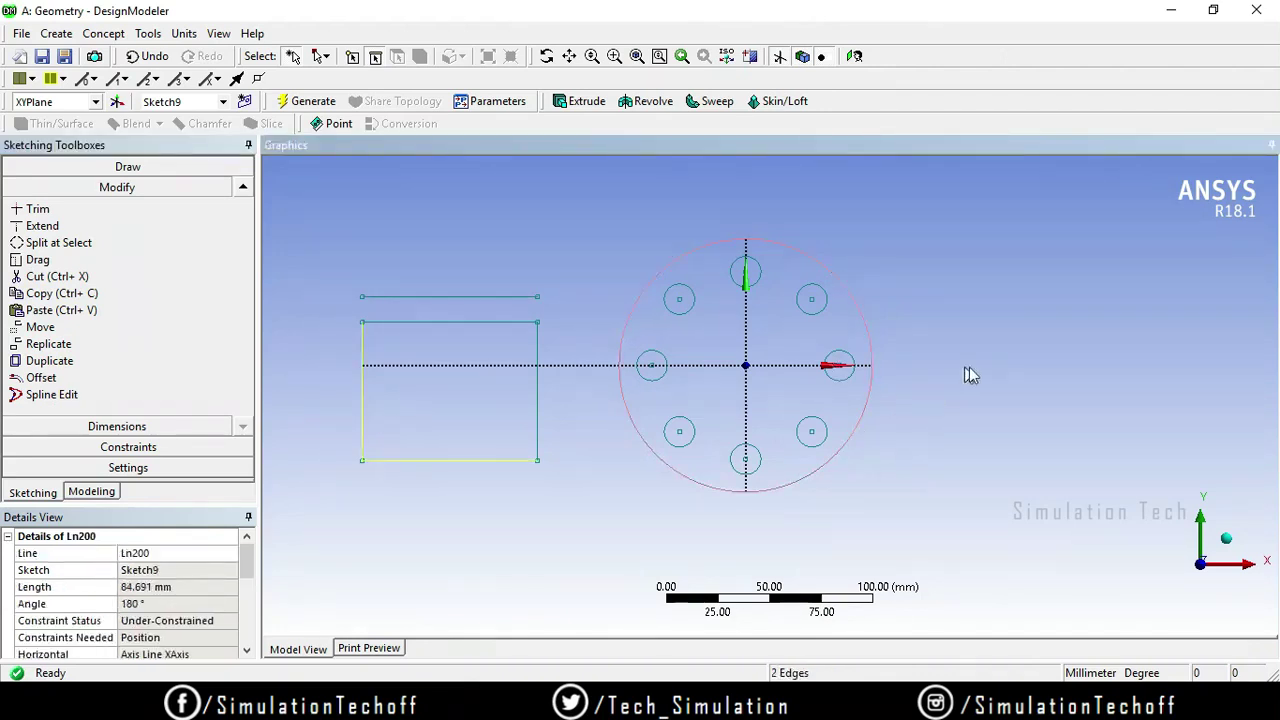
Step: Draw a wavy flexible spline through seven points to the right of the large circle and finish it with Open End
{"action": "scroll", "coordinate": [984, 343], "scroll_direction": "down", "scroll_amount": 5}
{"action": "middle_click_drag", "start_coordinate": [990, 347], "coordinate": [743, 403], "text": "ctrl"}
{"action": "scroll", "coordinate": [539, 473], "scroll_direction": "up", "scroll_amount": 2}
{"action": "middle_click_drag", "start_coordinate": [470, 458], "coordinate": [584, 375], "text": "ctrl"}
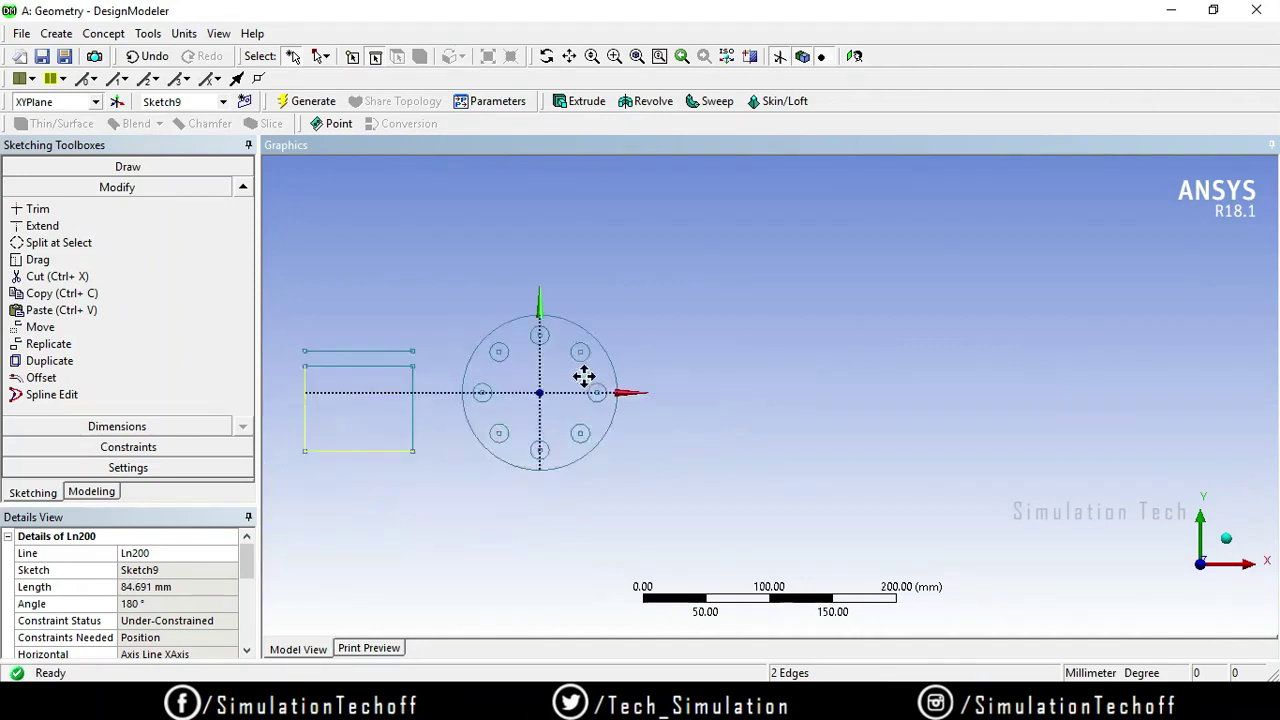
{"action": "left_click", "coordinate": [108, 166]}
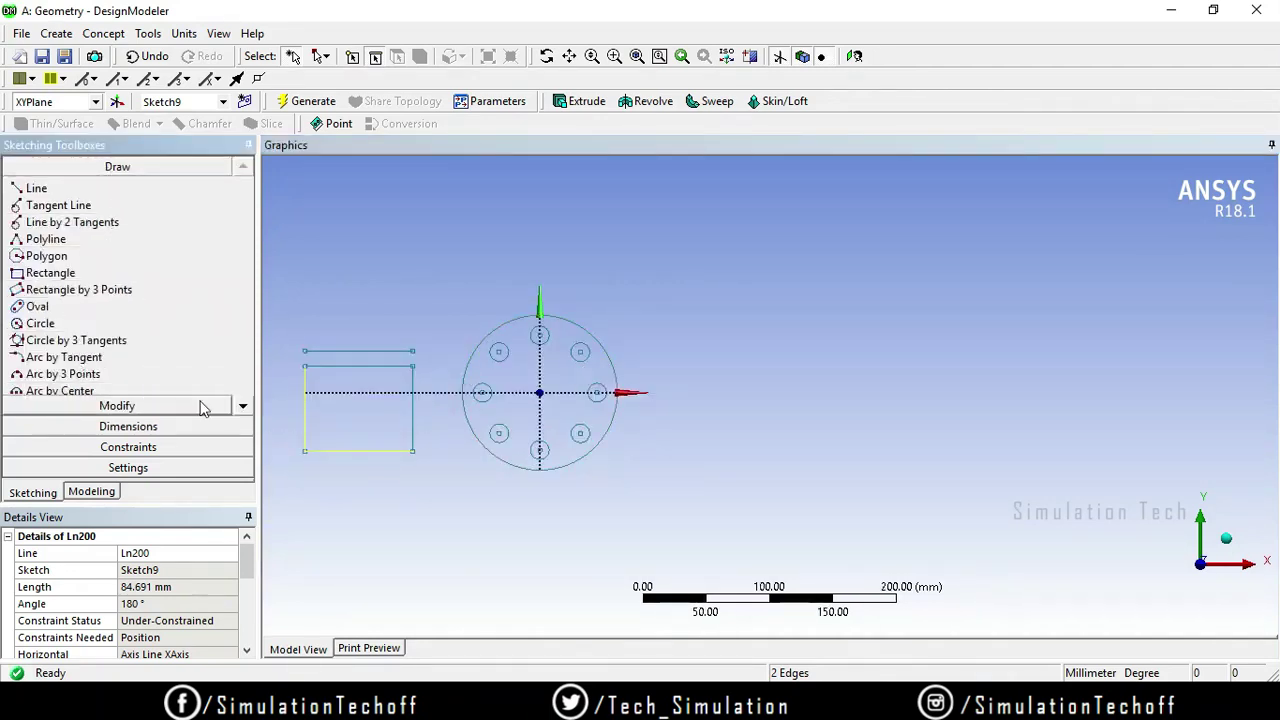
{"action": "left_click", "coordinate": [241, 407]}
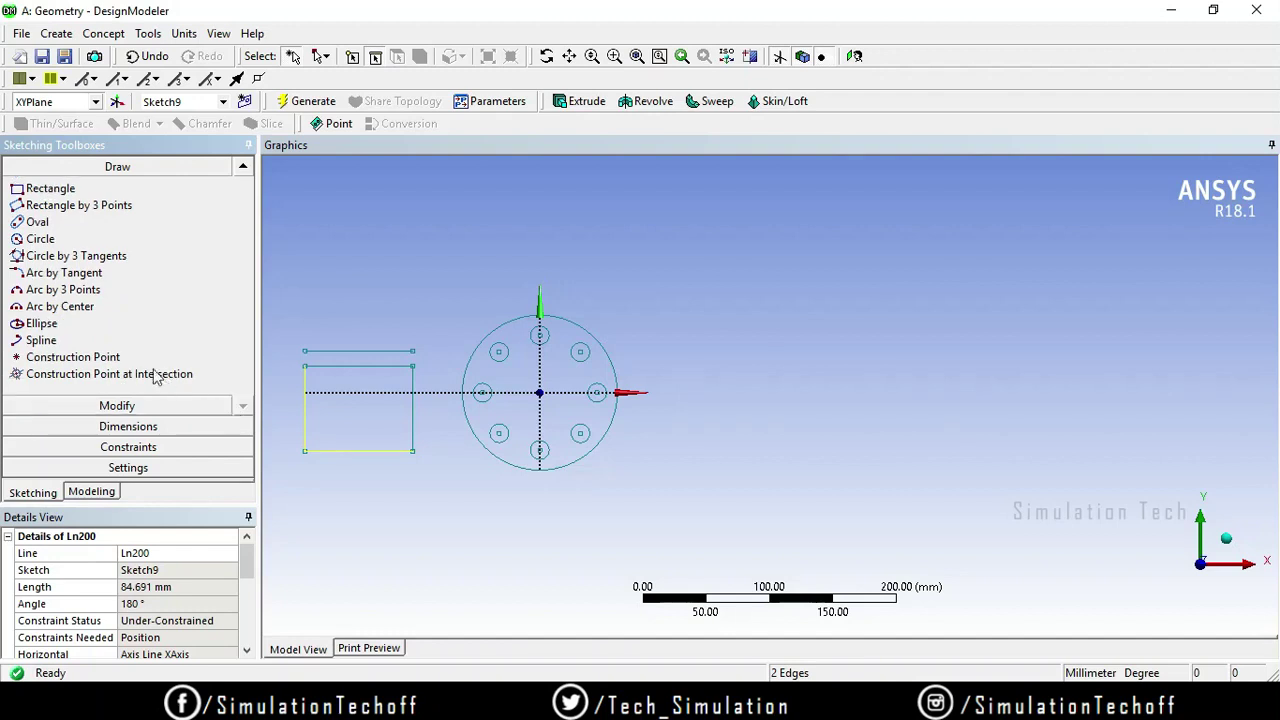
{"action": "left_click", "coordinate": [126, 341]}
{"action": "left_click", "coordinate": [694, 325]}
{"action": "left_click", "coordinate": [755, 251]}
{"action": "left_click", "coordinate": [883, 321]}
{"action": "left_click", "coordinate": [943, 255]}
{"action": "left_click", "coordinate": [1027, 315]}
{"action": "left_click", "coordinate": [1098, 249]}
{"action": "left_click", "coordinate": [1181, 308]}
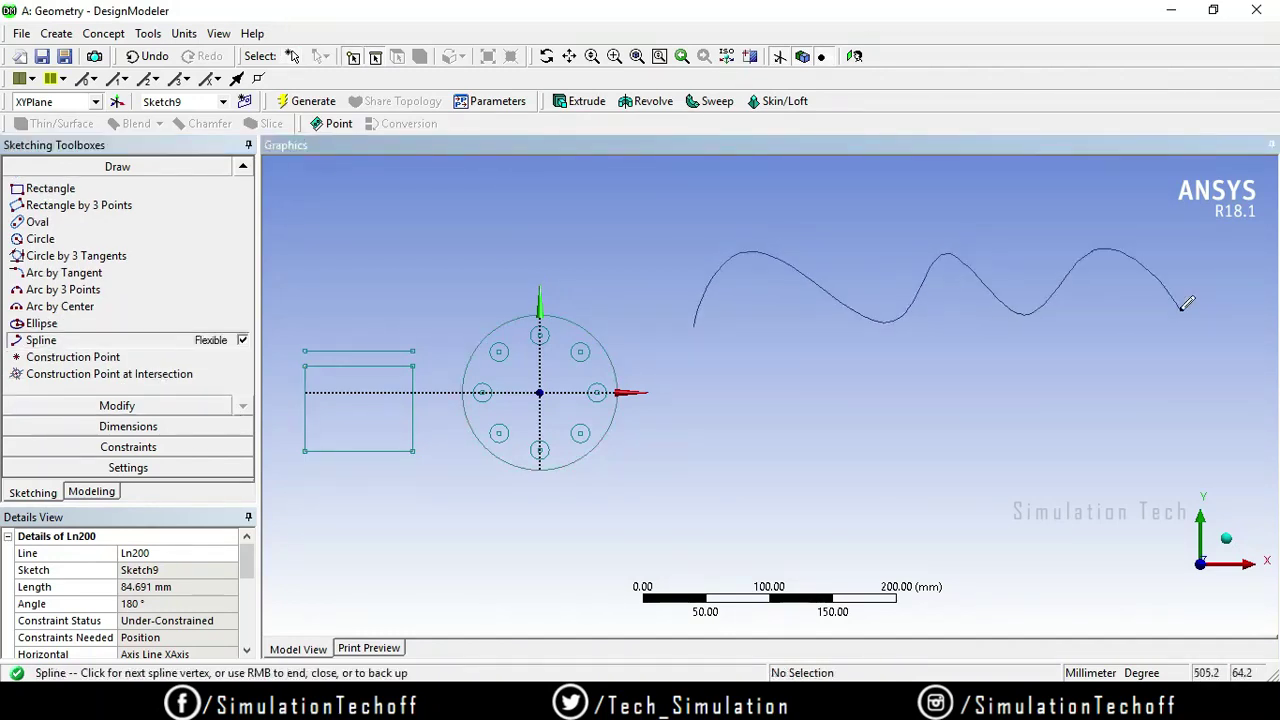
{"action": "right_click", "coordinate": [1190, 292]}
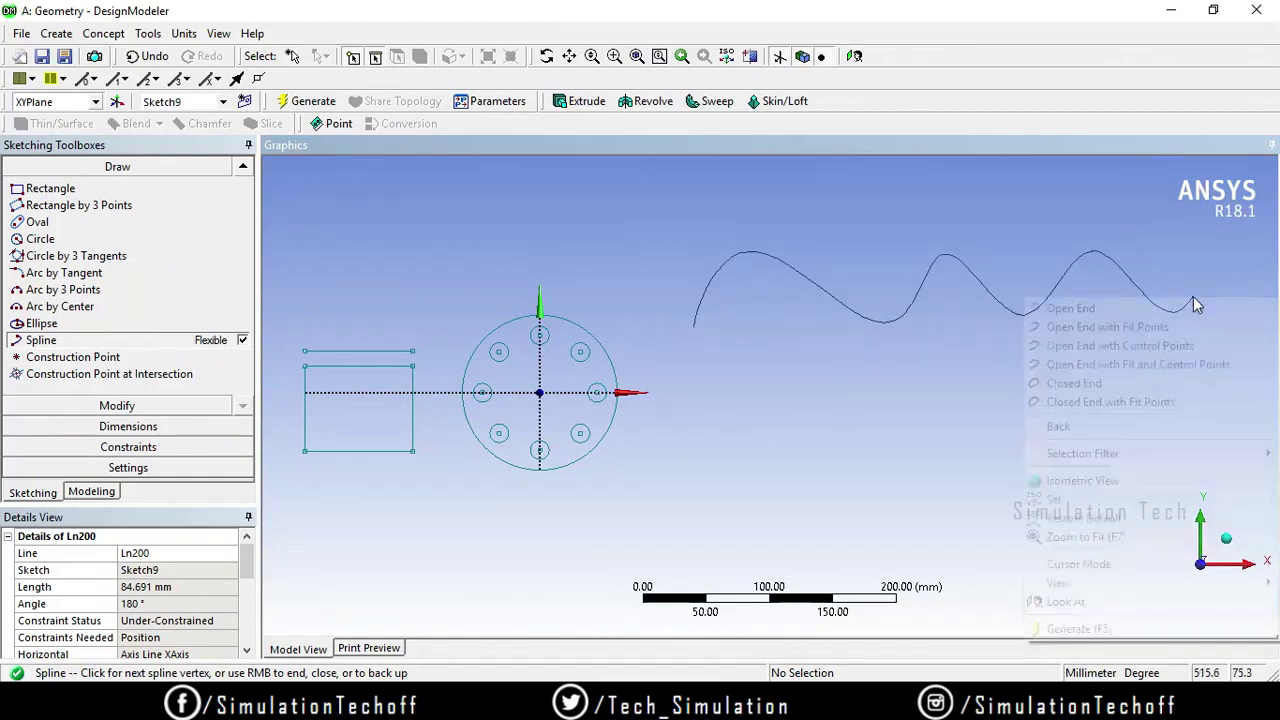
{"action": "left_click", "coordinate": [1196, 310]}
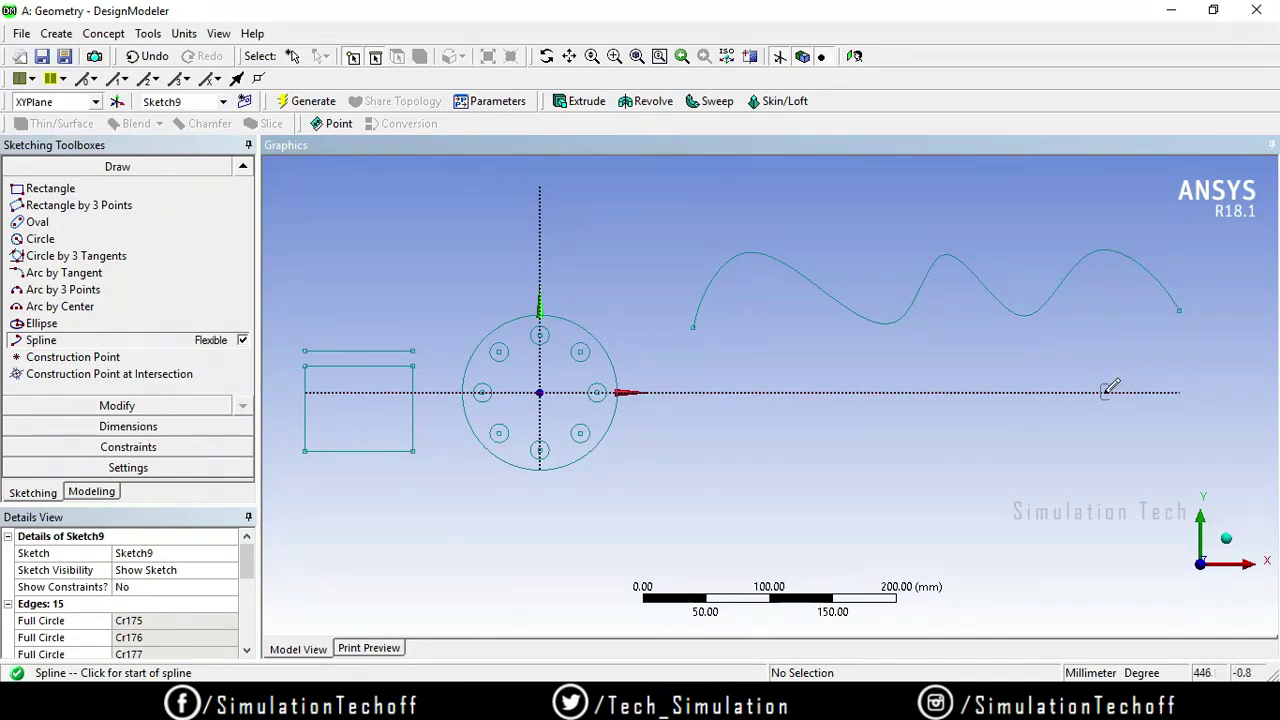
Step: Use Spline Edit on the wavy spline to move its left end point up and outward and its third fit point to about (237, 88) mm
{"action": "left_click", "coordinate": [137, 406]}
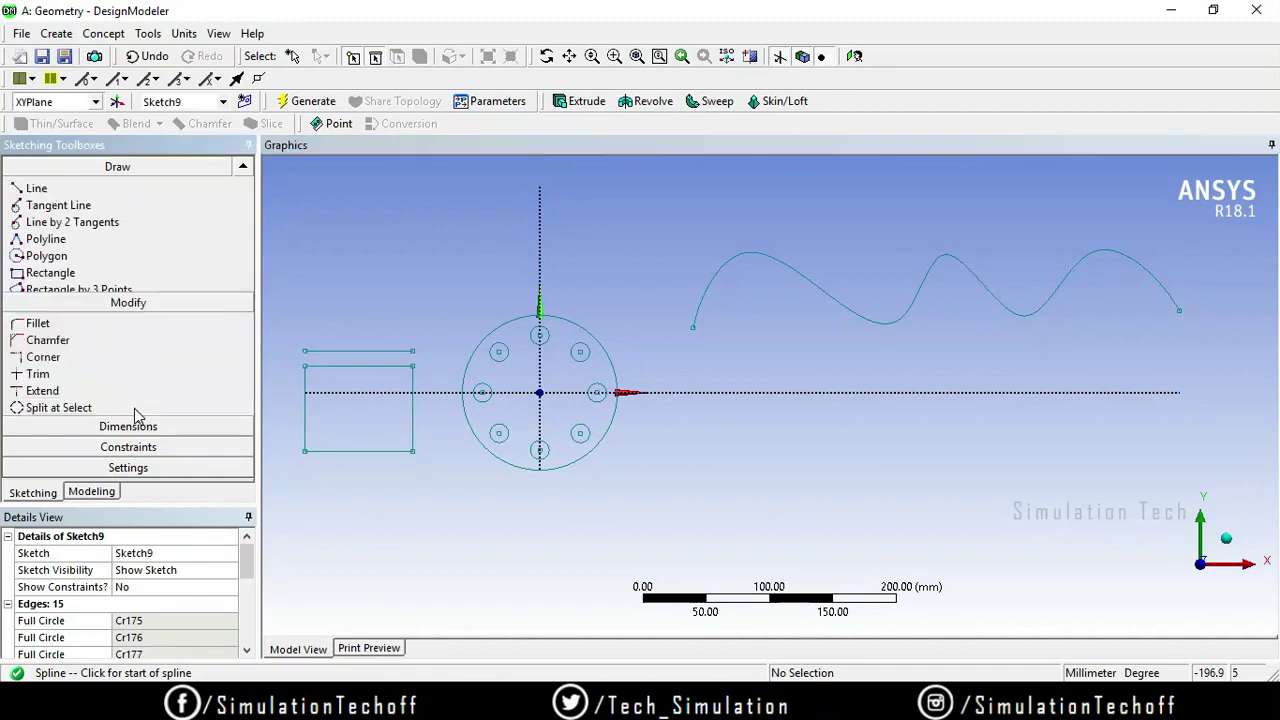
{"action": "left_click", "coordinate": [243, 430]}
{"action": "left_click", "coordinate": [243, 430]}
{"action": "left_click", "coordinate": [243, 430]}
{"action": "left_click", "coordinate": [108, 396]}
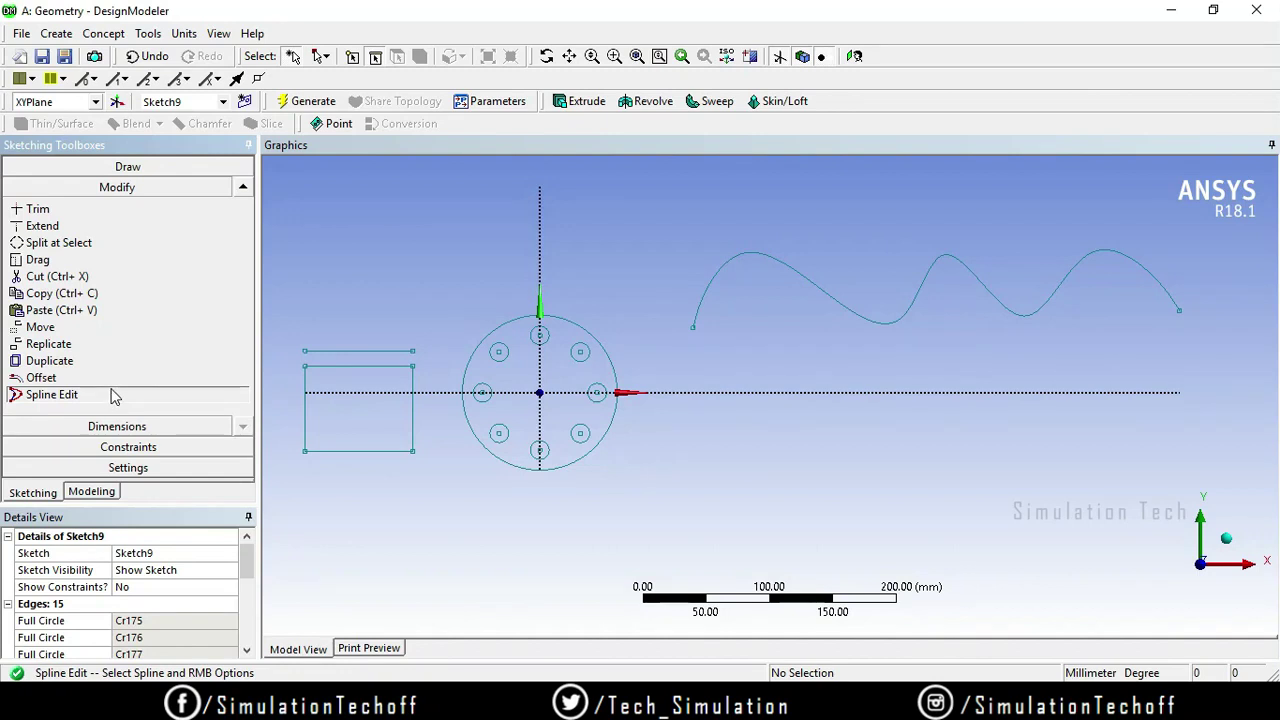
{"action": "left_click", "coordinate": [771, 255]}
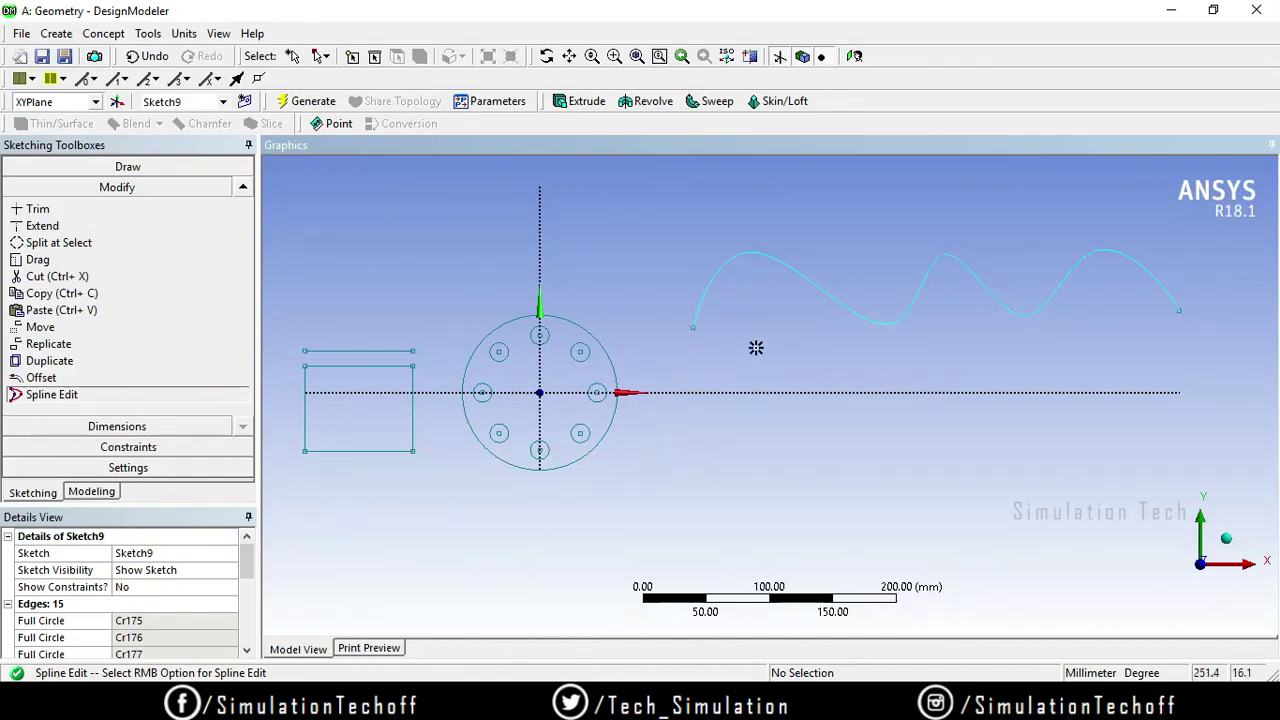
{"action": "left_click_drag", "start_coordinate": [694, 329], "coordinate": [603, 261]}
{"action": "left_click_drag", "start_coordinate": [903, 317], "coordinate": [838, 280]}
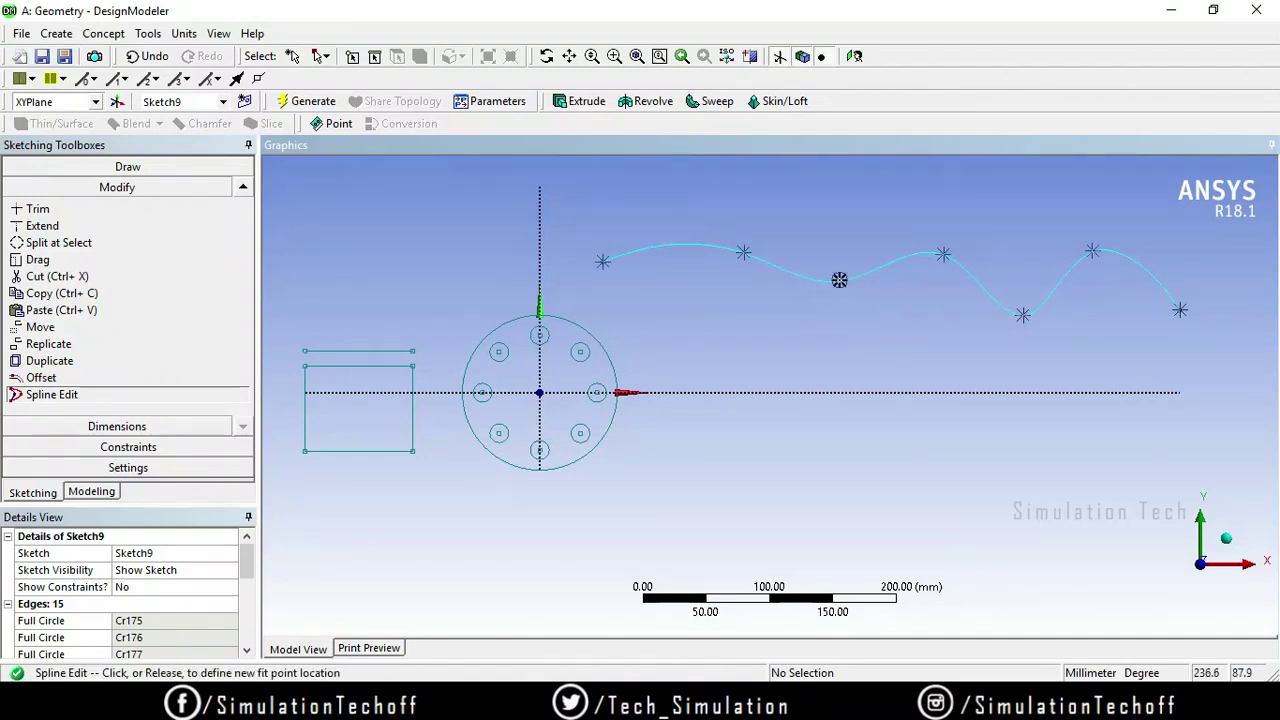
Step: Raise the spline's fifth and last fit points and lower the sixth between them to form a dip near the right end
{"action": "left_click_drag", "start_coordinate": [1024, 315], "coordinate": [1034, 263]}
{"action": "left_click_drag", "start_coordinate": [1176, 308], "coordinate": [1205, 250]}
{"action": "left_click_drag", "start_coordinate": [1093, 248], "coordinate": [1131, 316]}
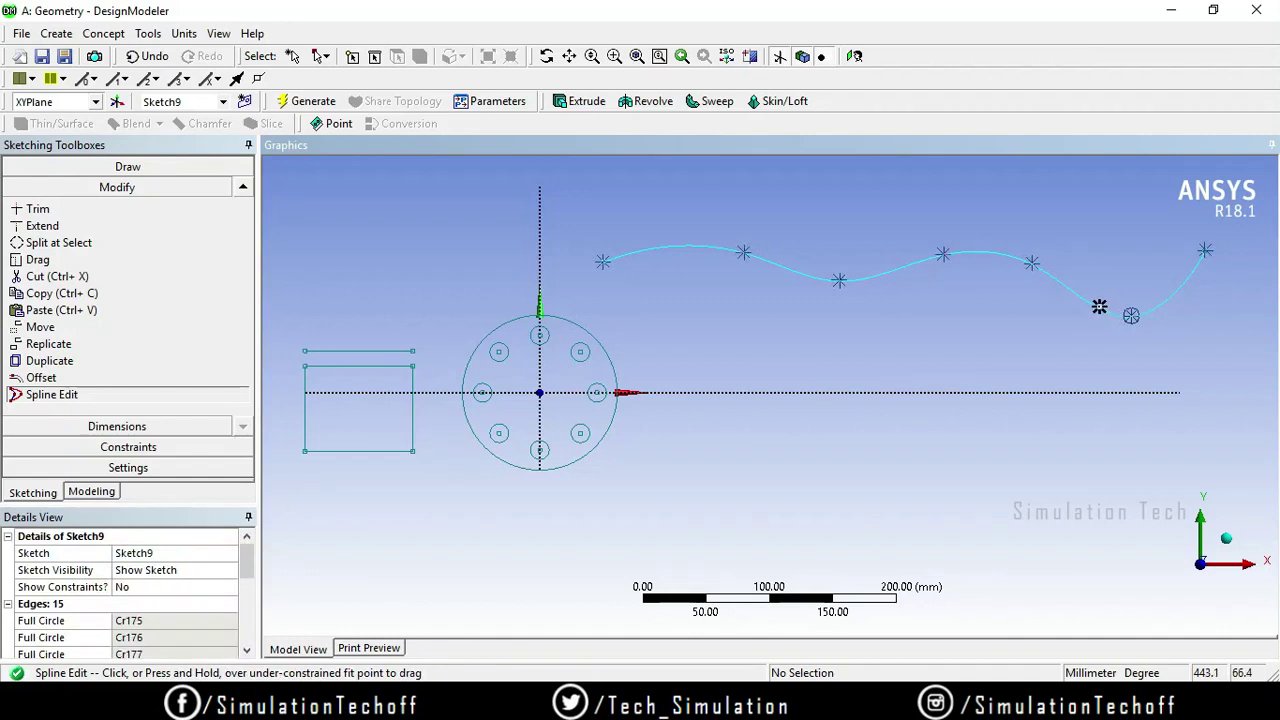
{"action": "left_click_drag", "start_coordinate": [1131, 316], "coordinate": [1174, 298]}
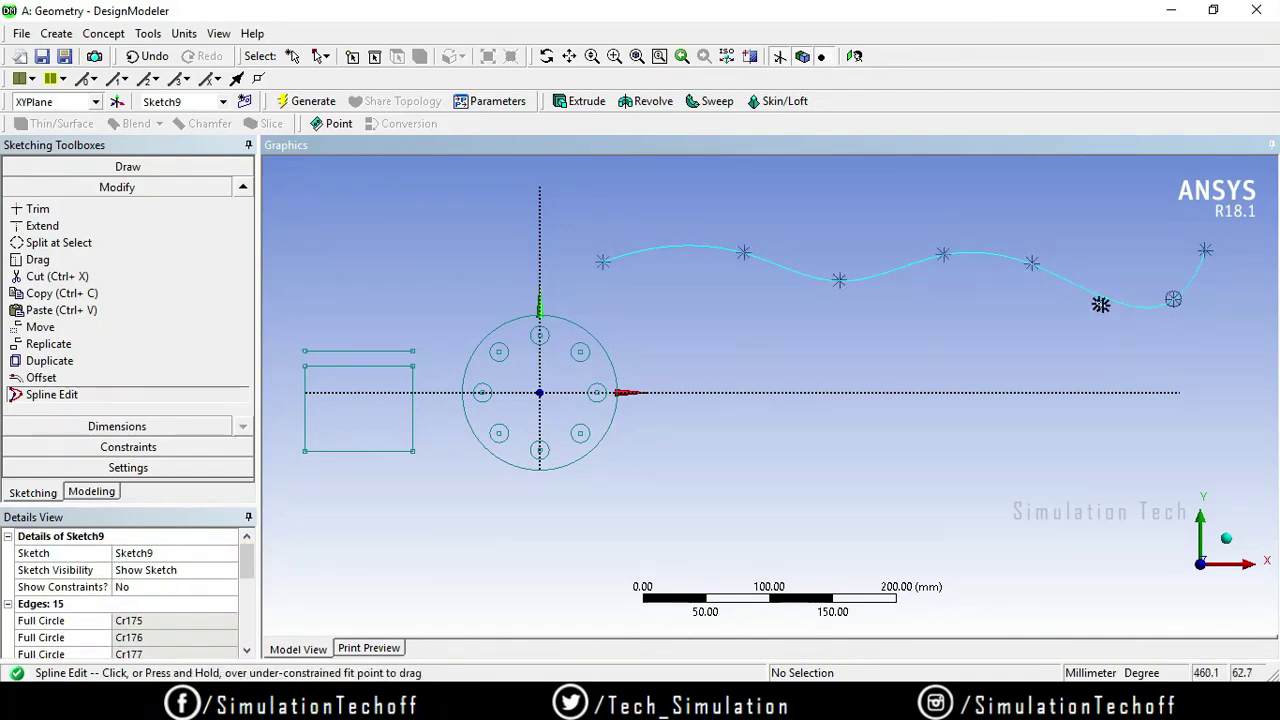